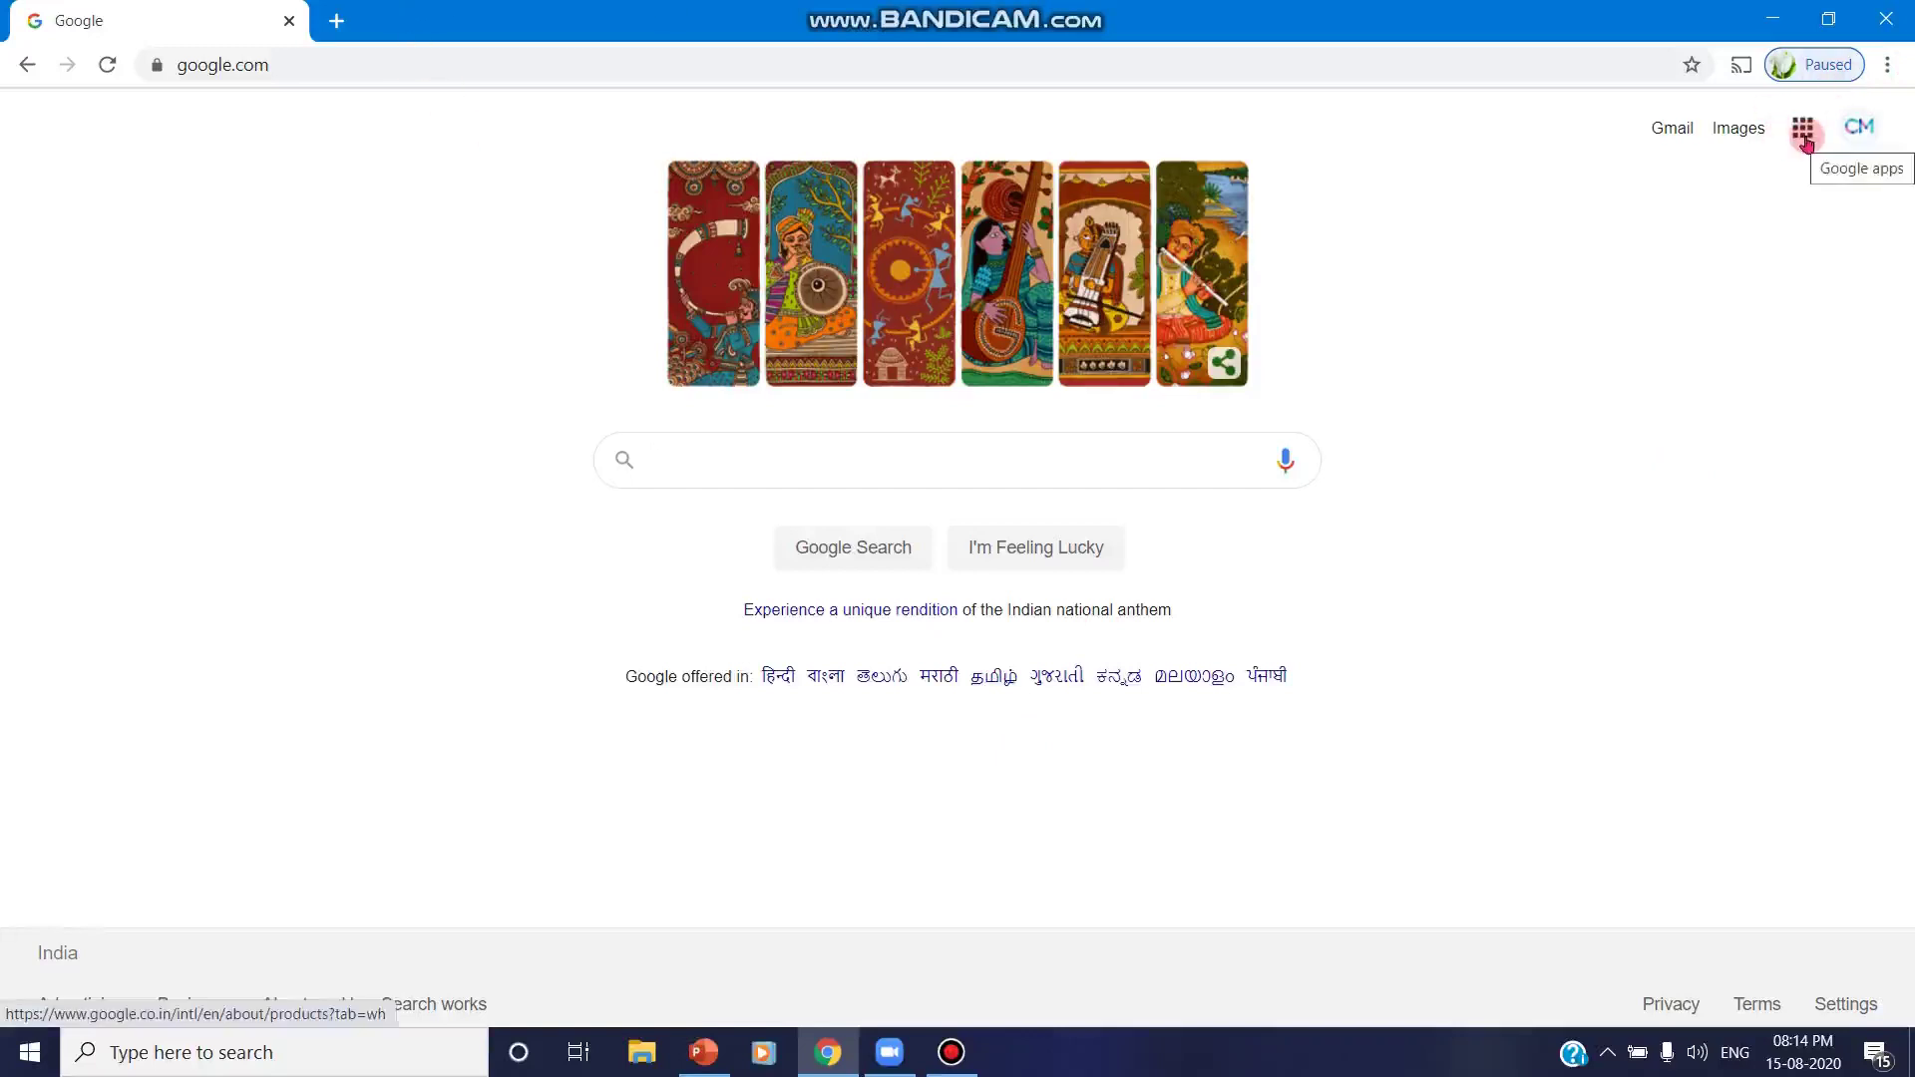
Launch Google Classroom from the Google apps grid and open the II BCA class.
left_click(1804, 140)
scroll(1665, 439, "down", 3)
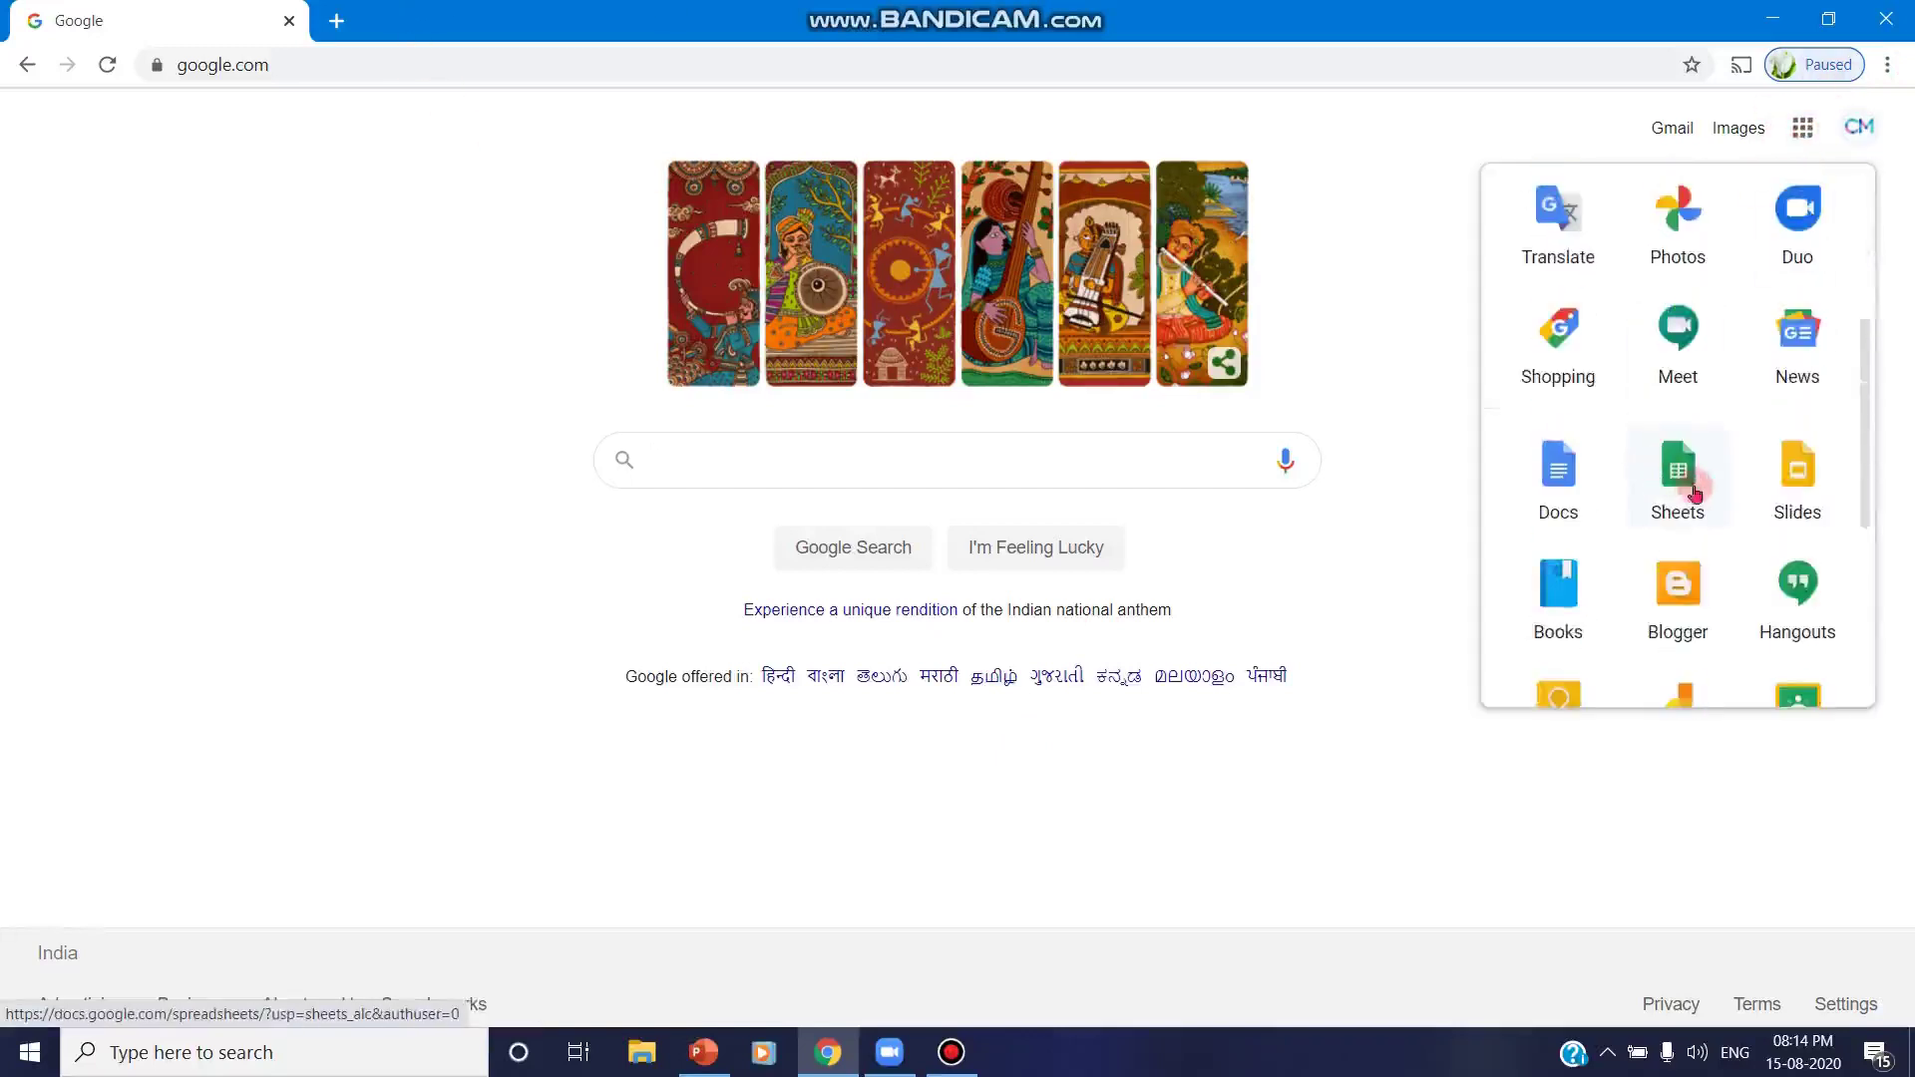
scroll(1695, 492, "down", 3)
left_click(1786, 484)
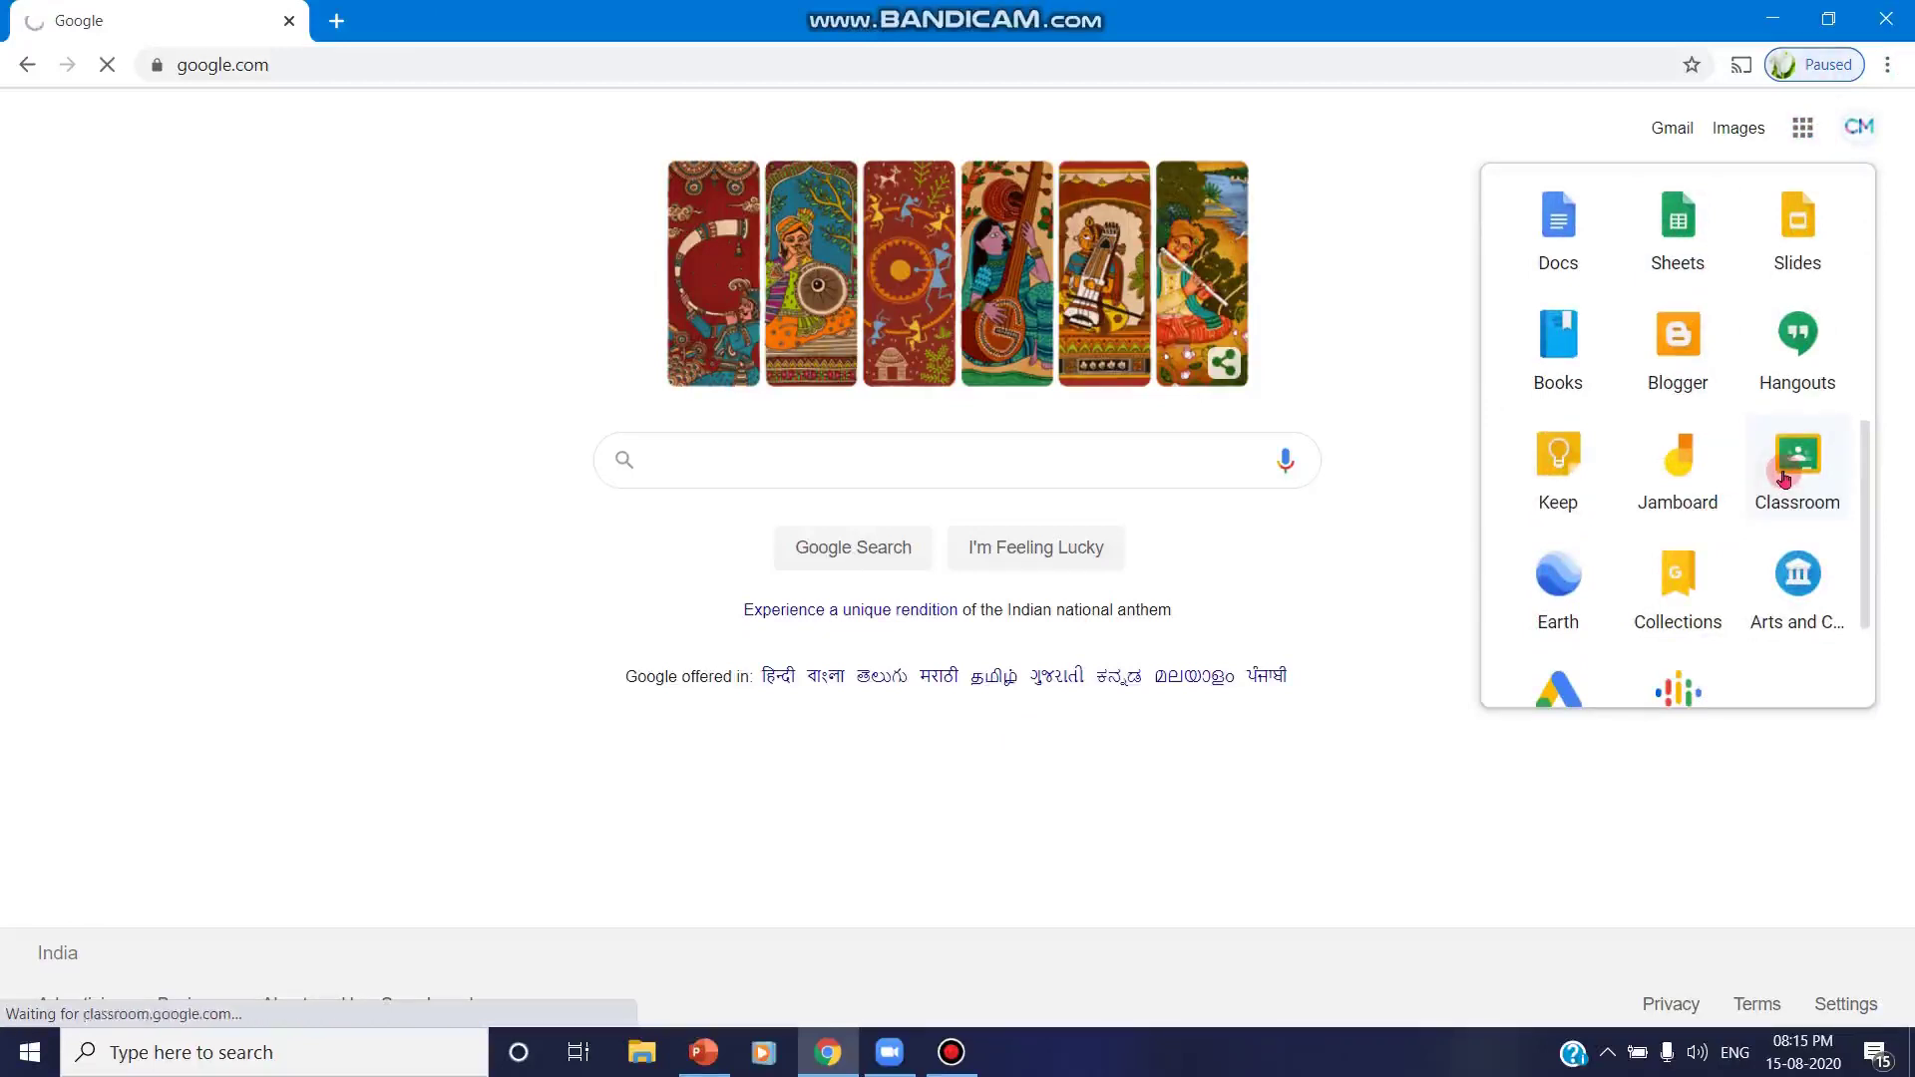
left_click(1811, 465)
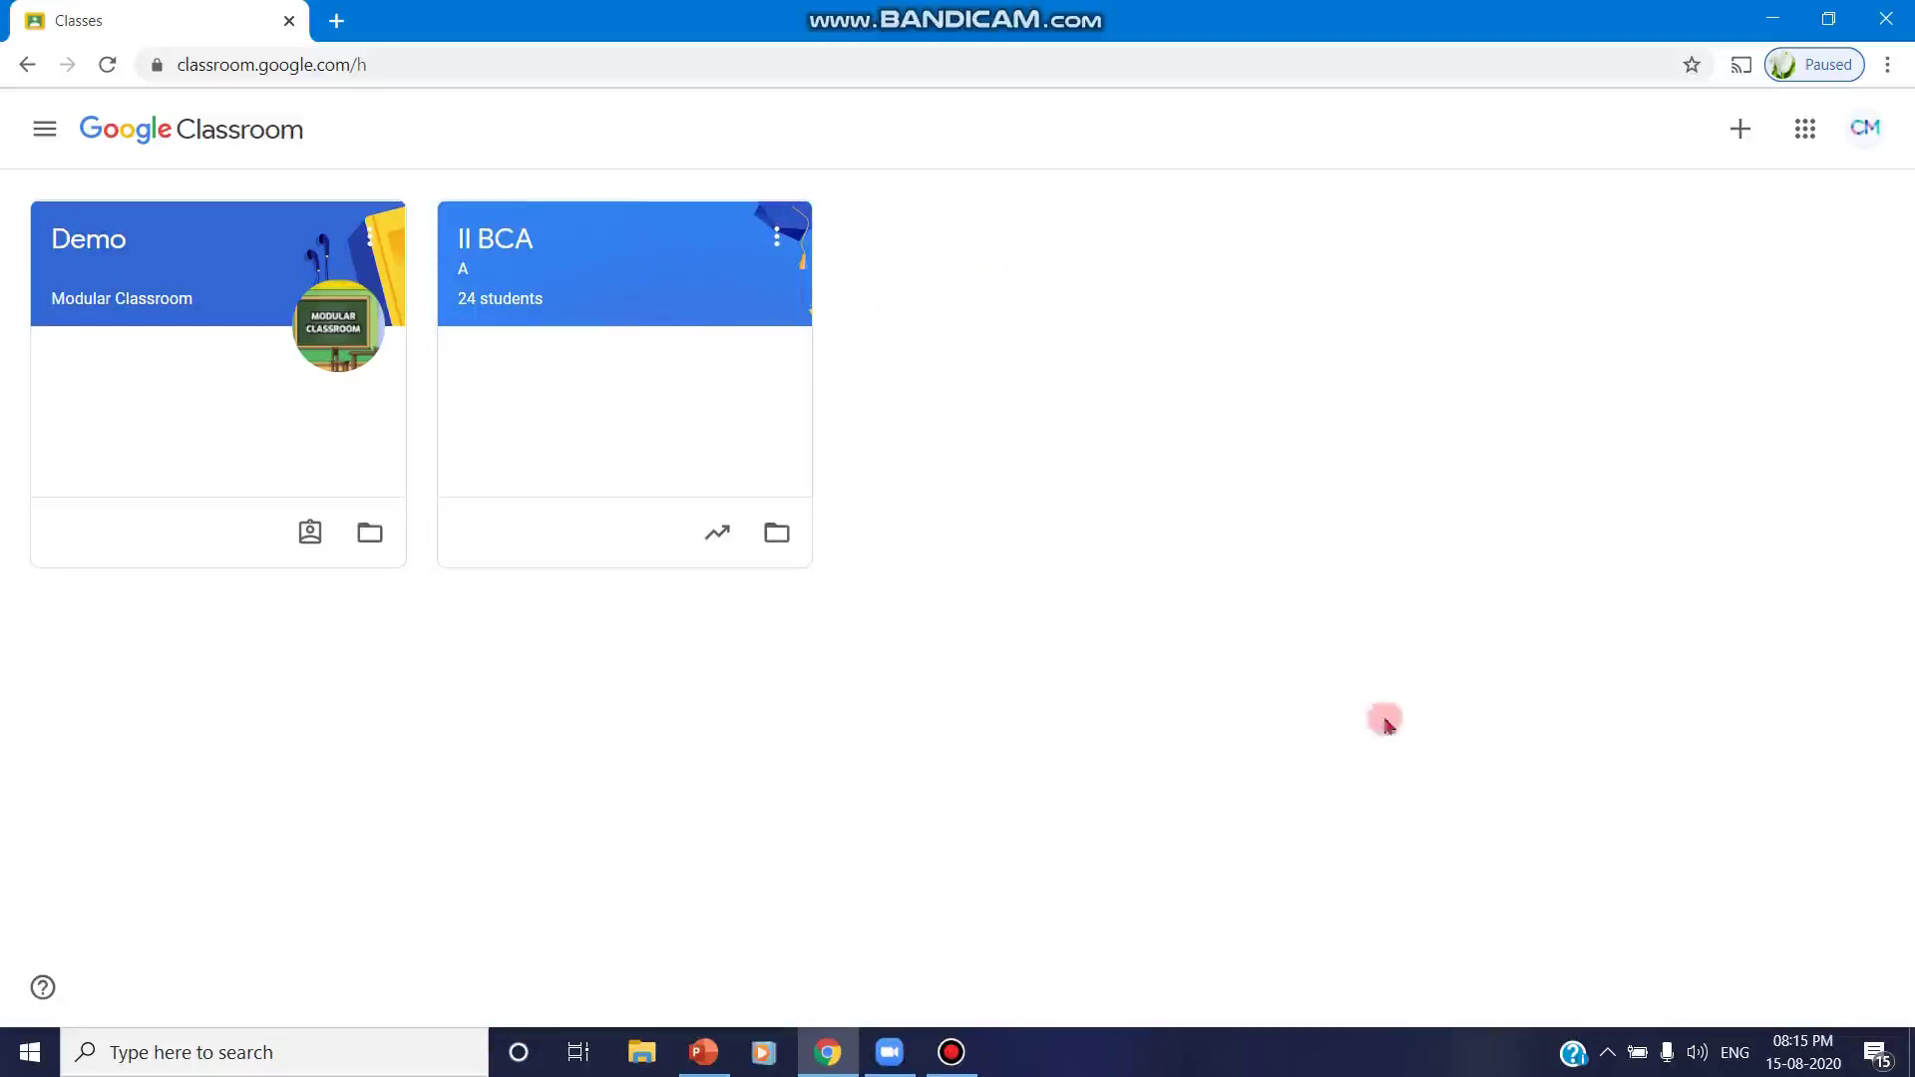
left_click(633, 240)
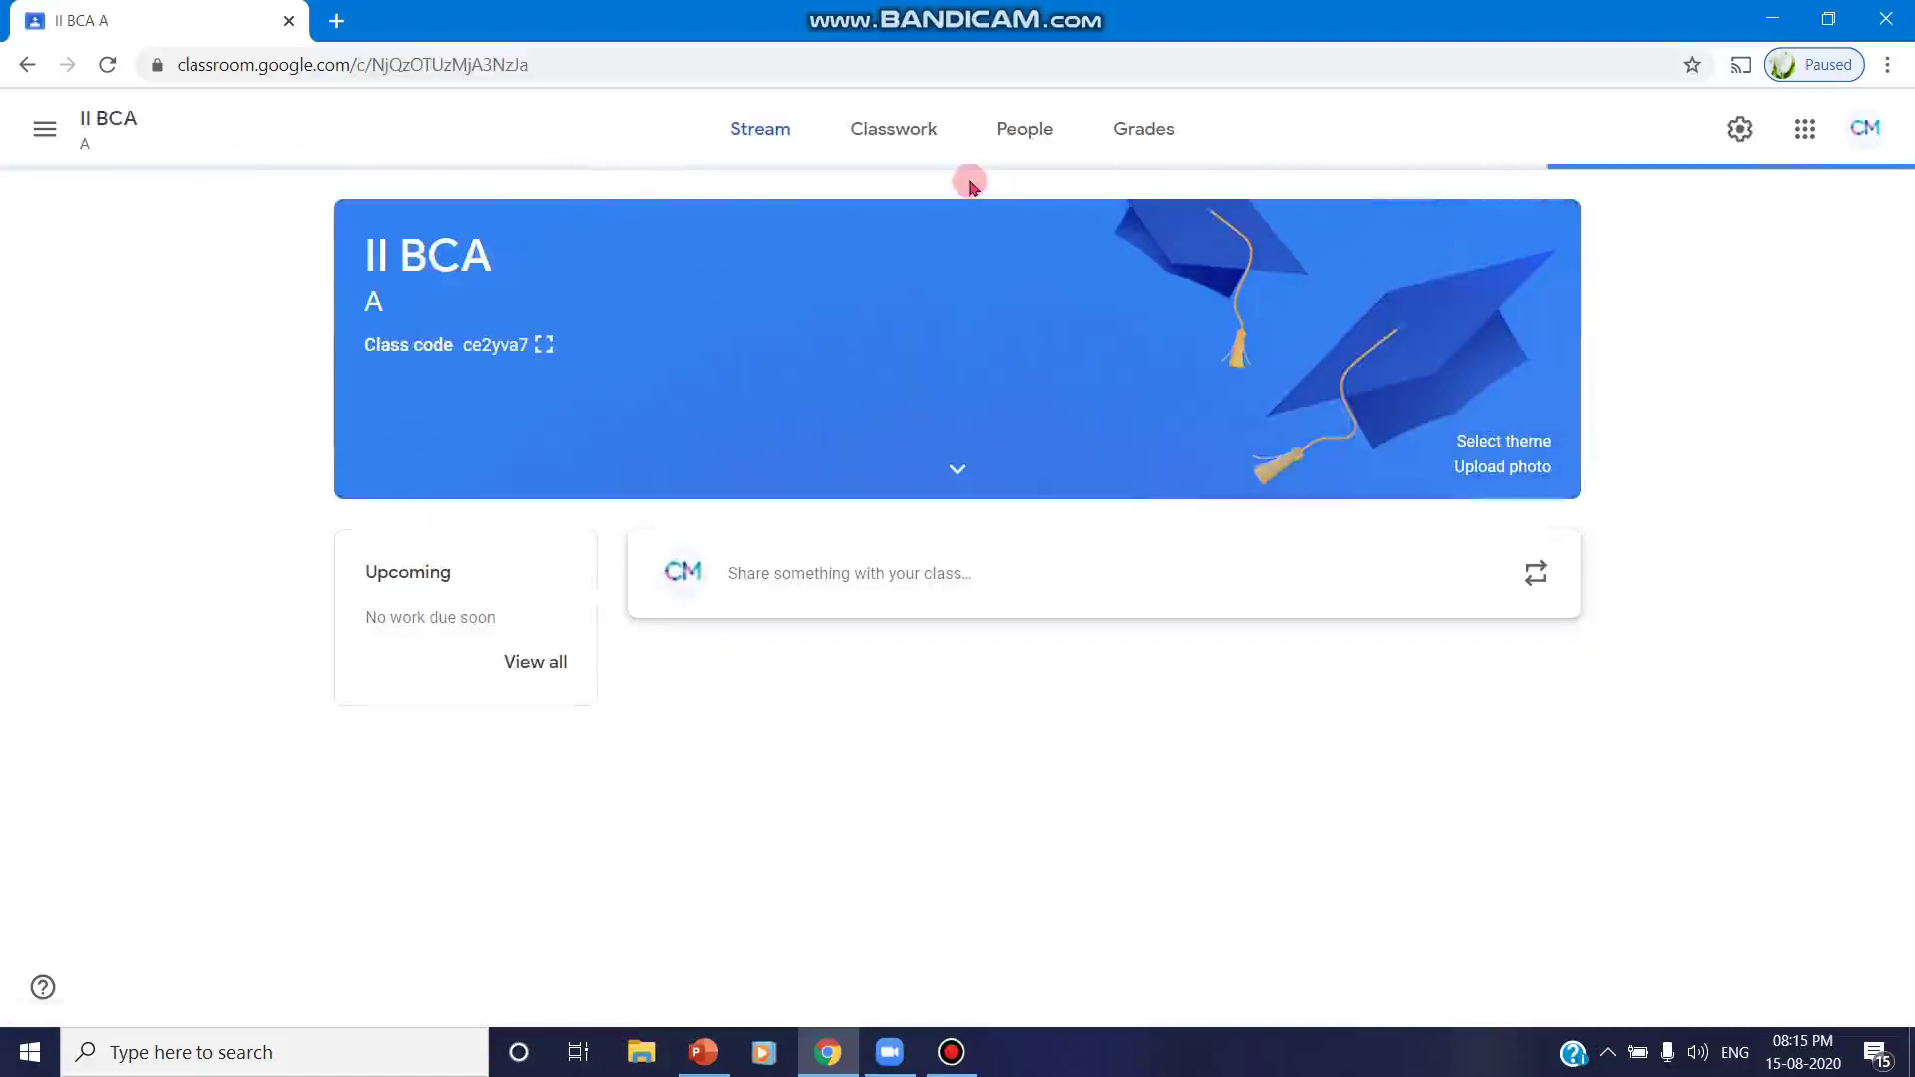
Go to the To review page under Teaching in the Classroom menu.
left_click(45, 127)
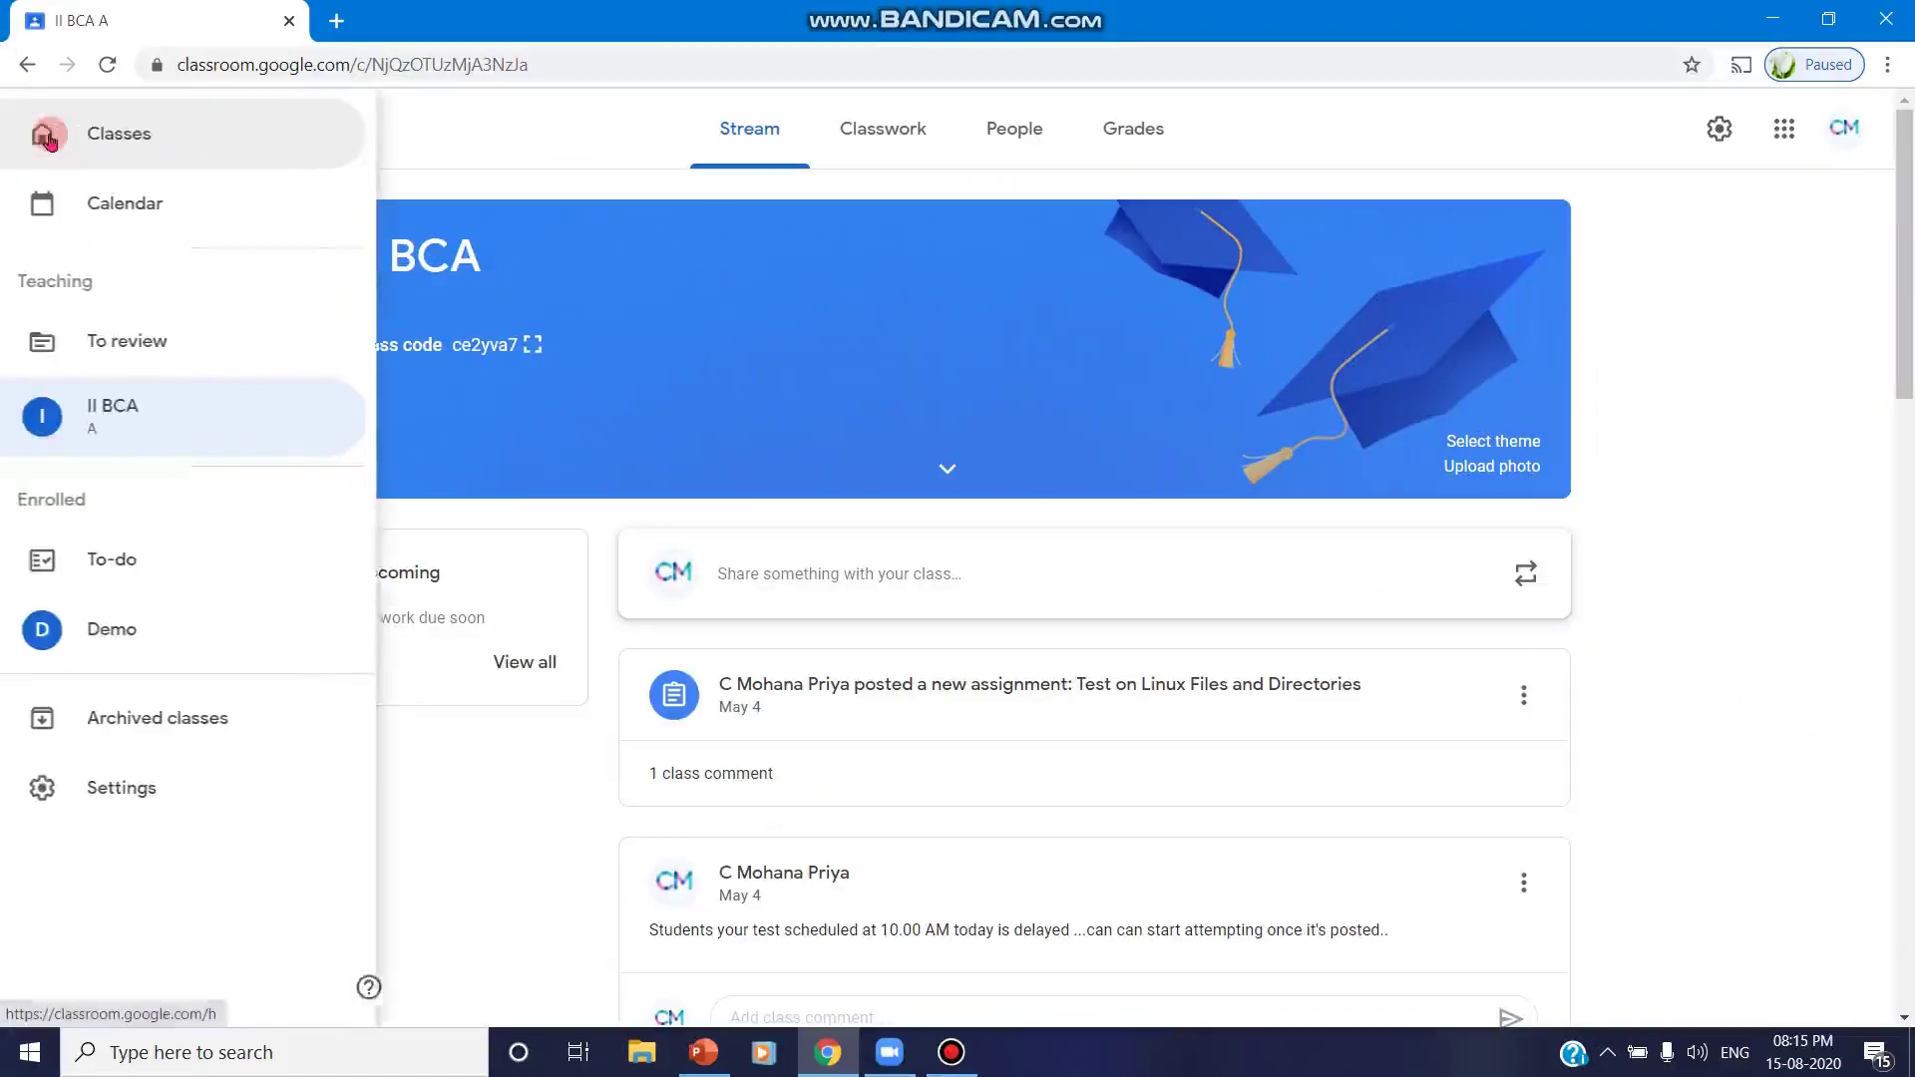
left_click(186, 340)
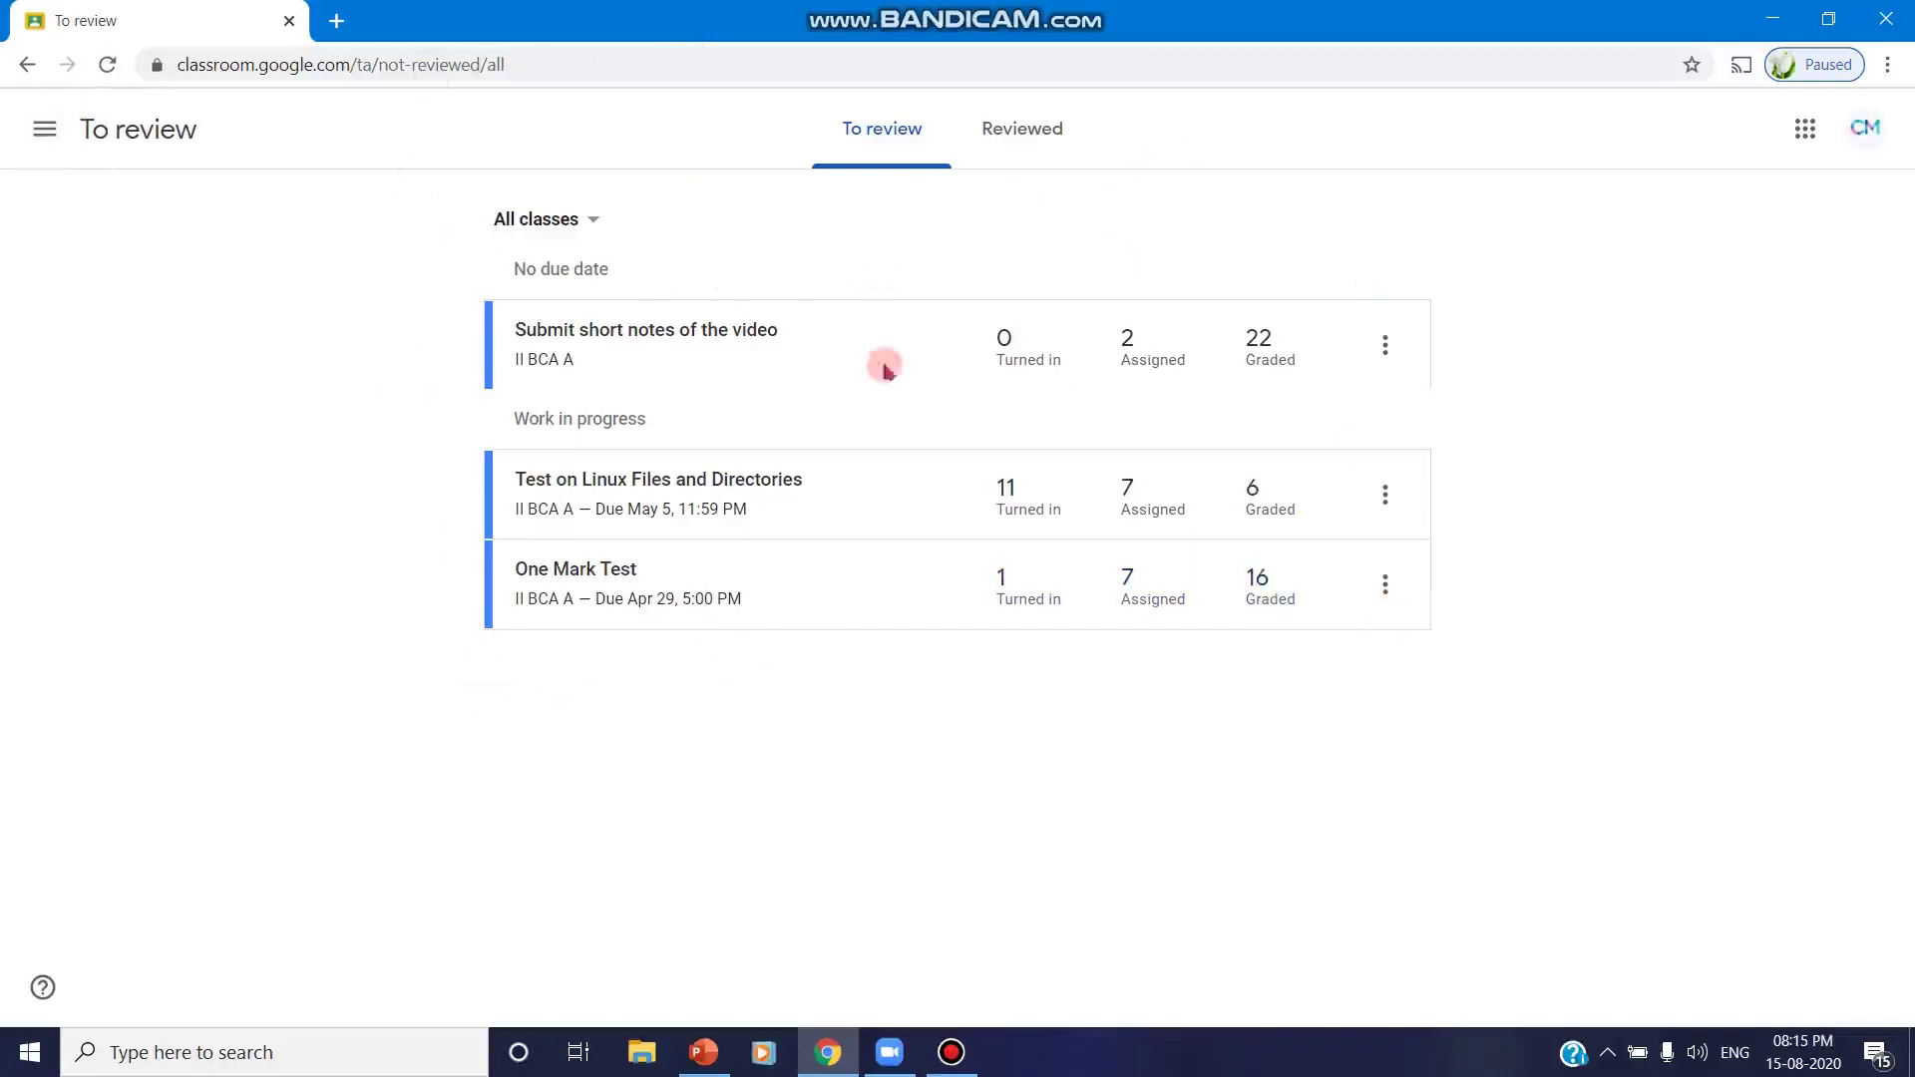
left_click(589, 221)
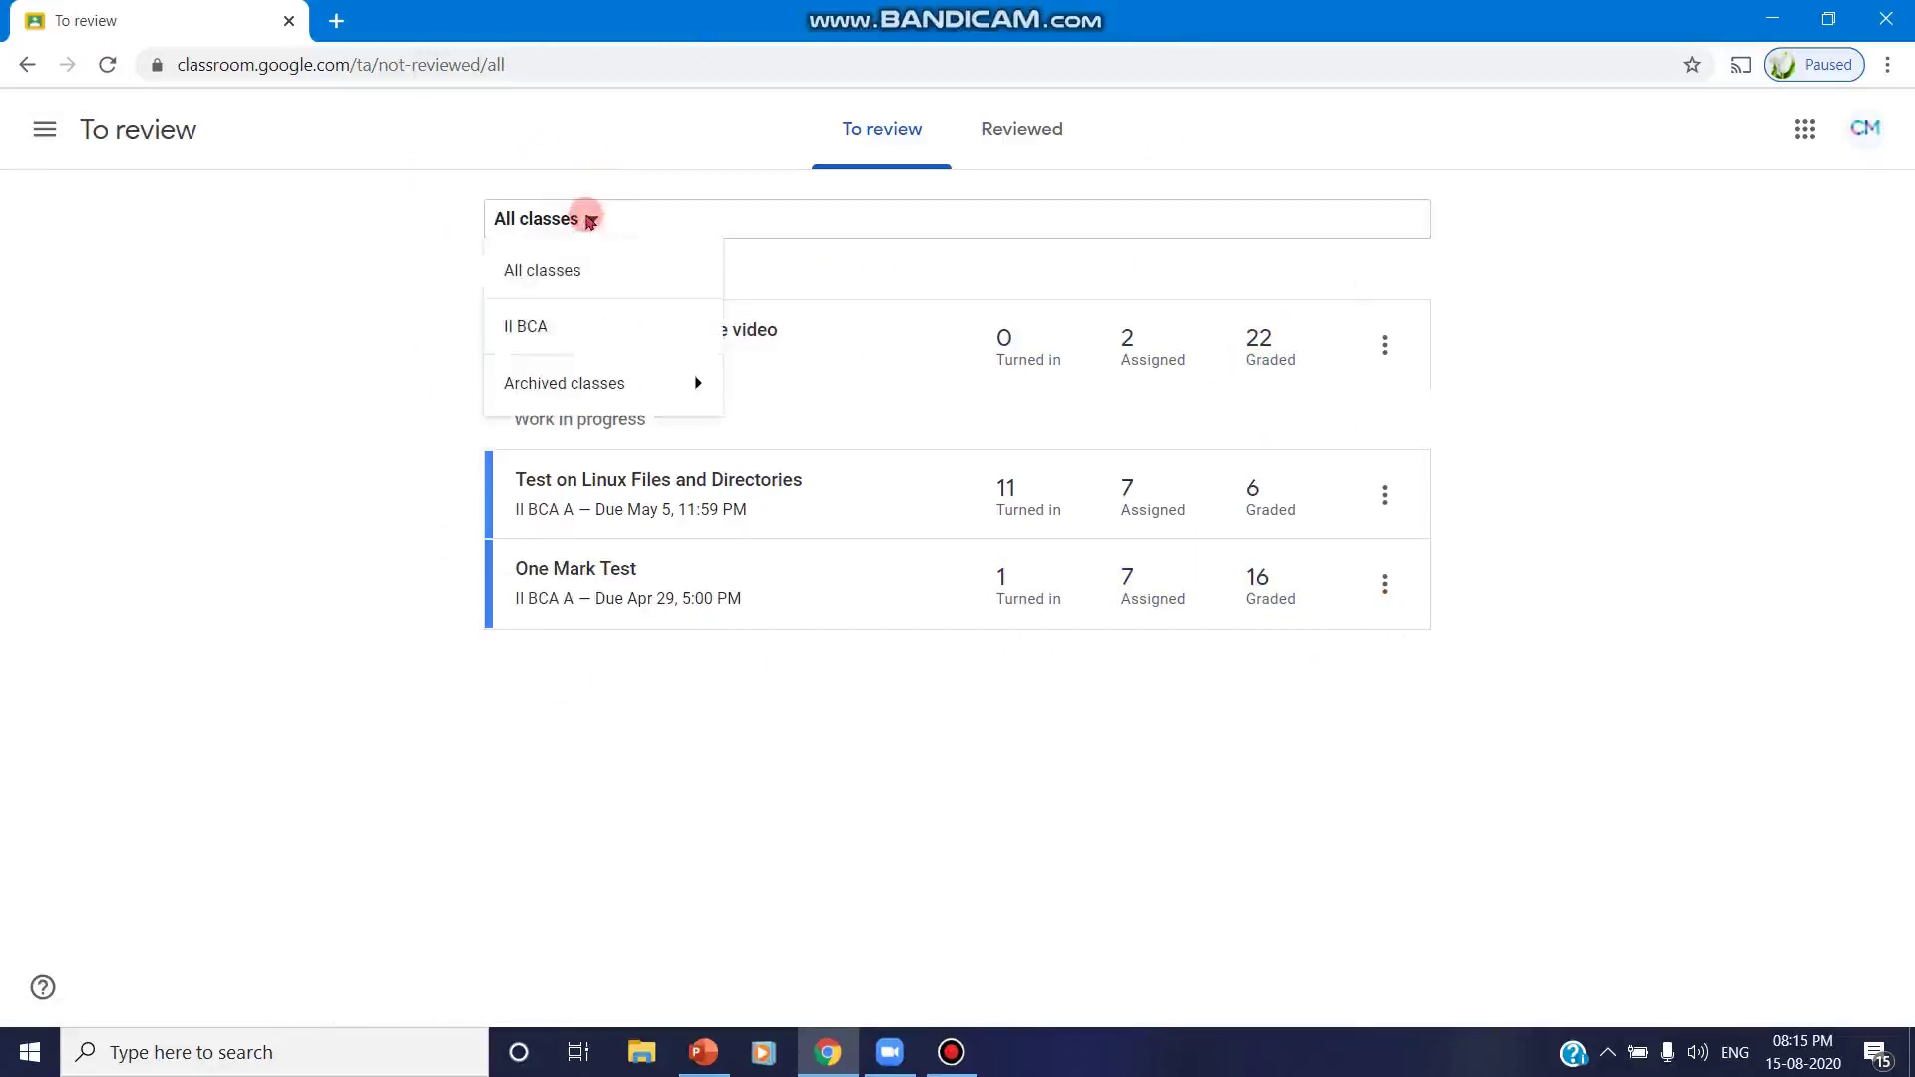
left_click(593, 220)
left_click(595, 220)
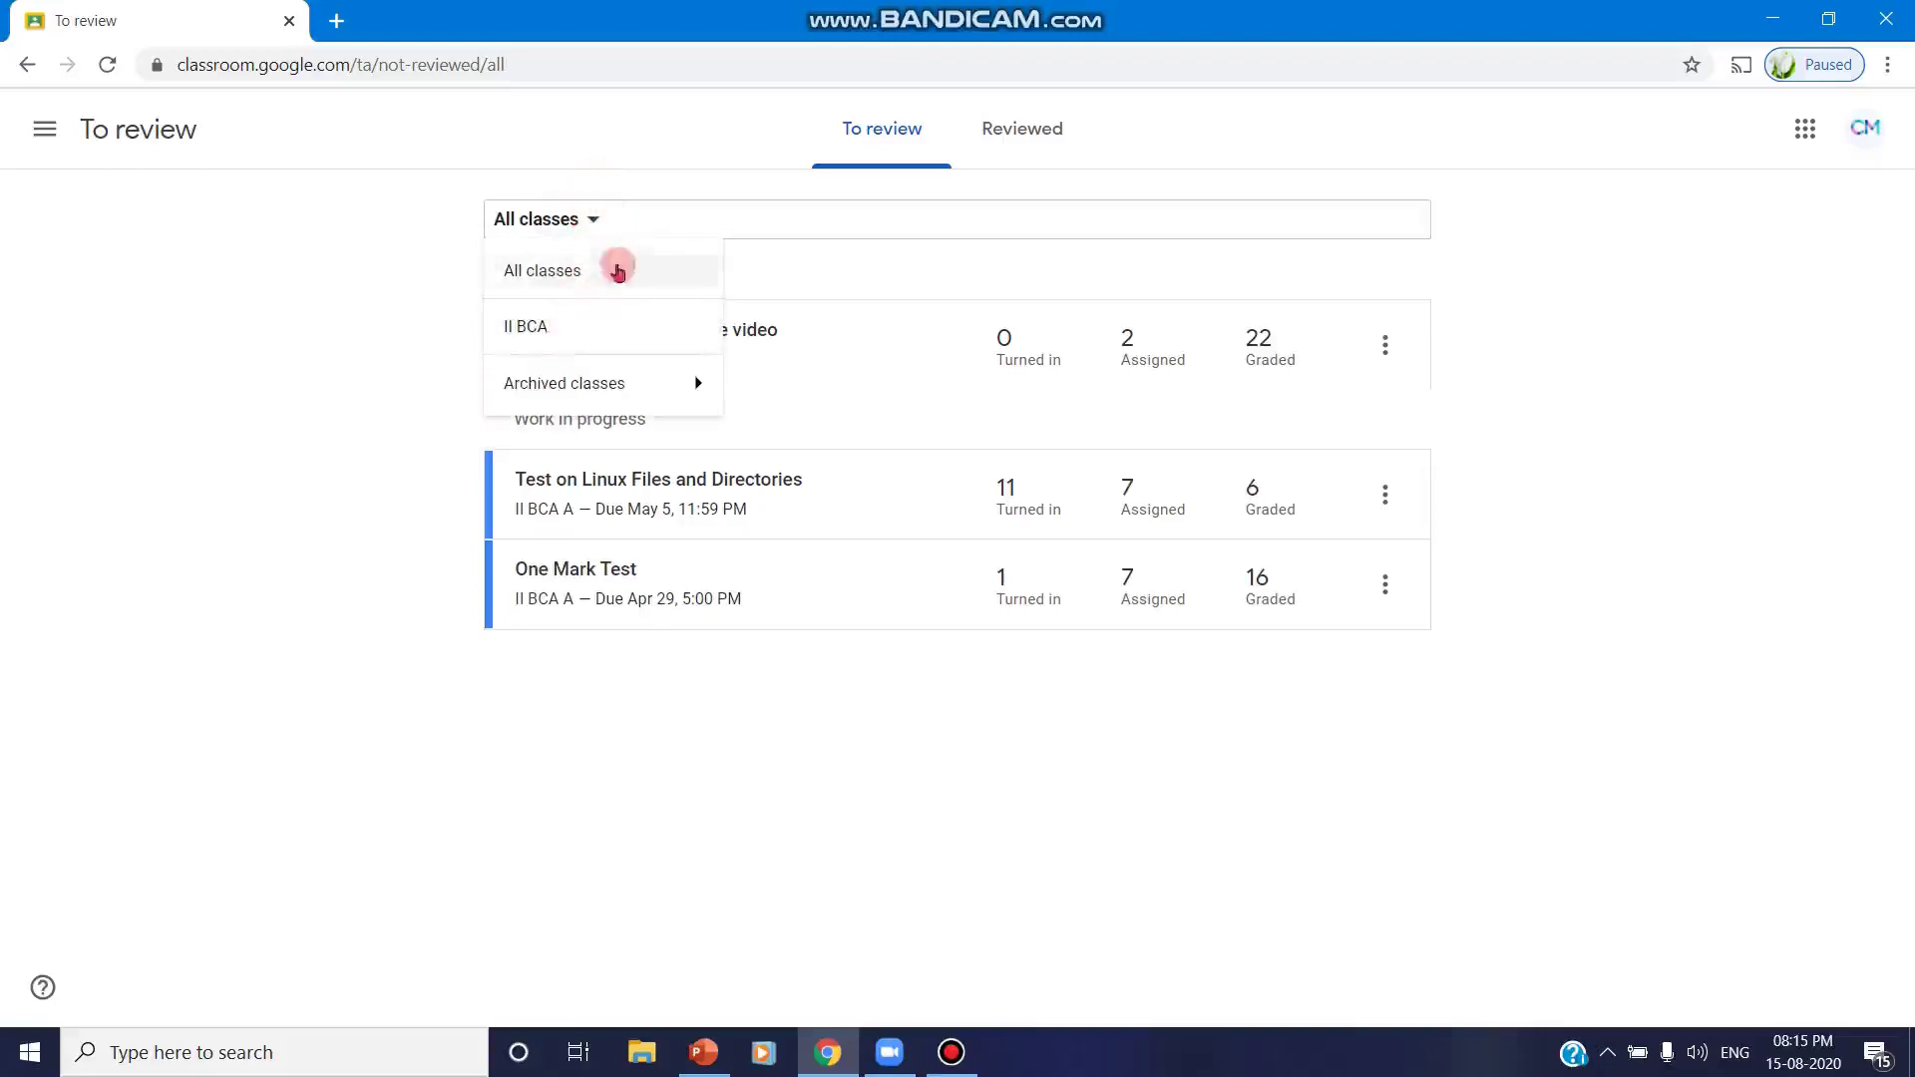
left_click(689, 157)
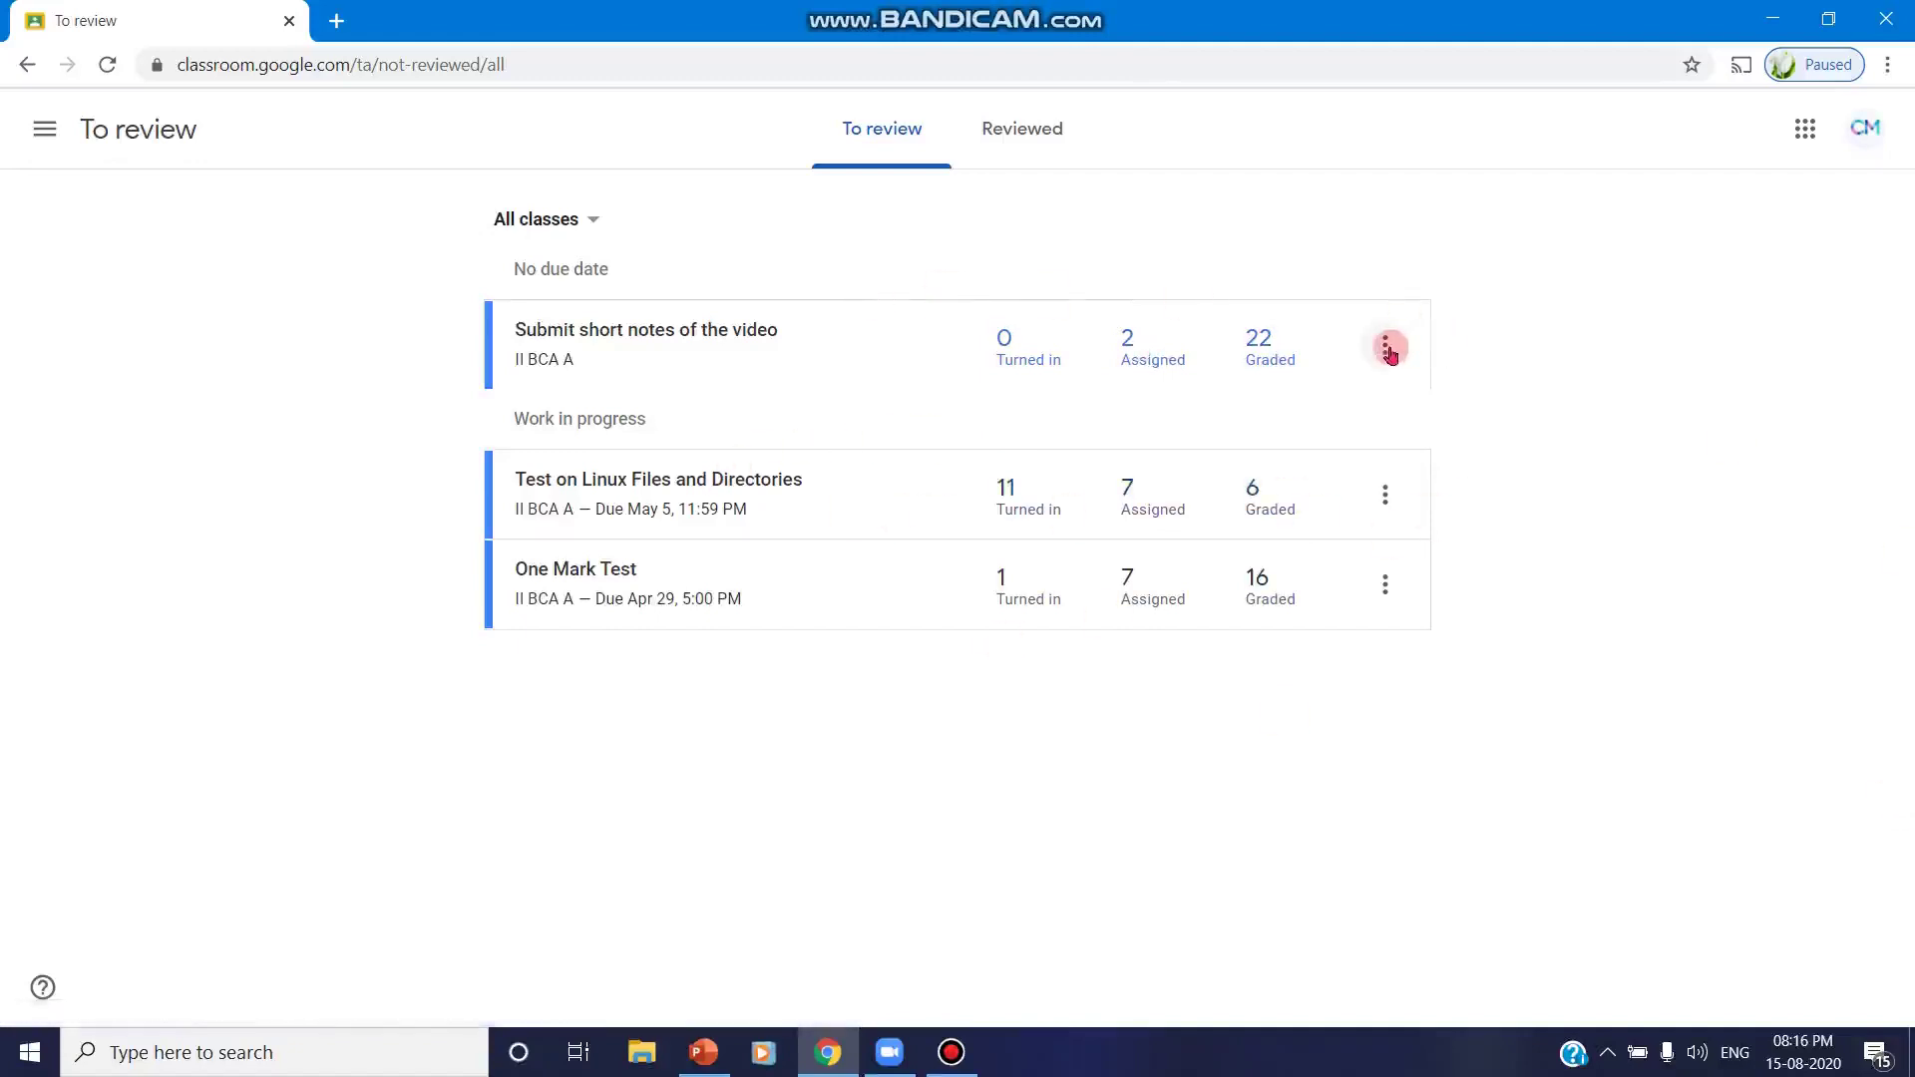
left_click(617, 332)
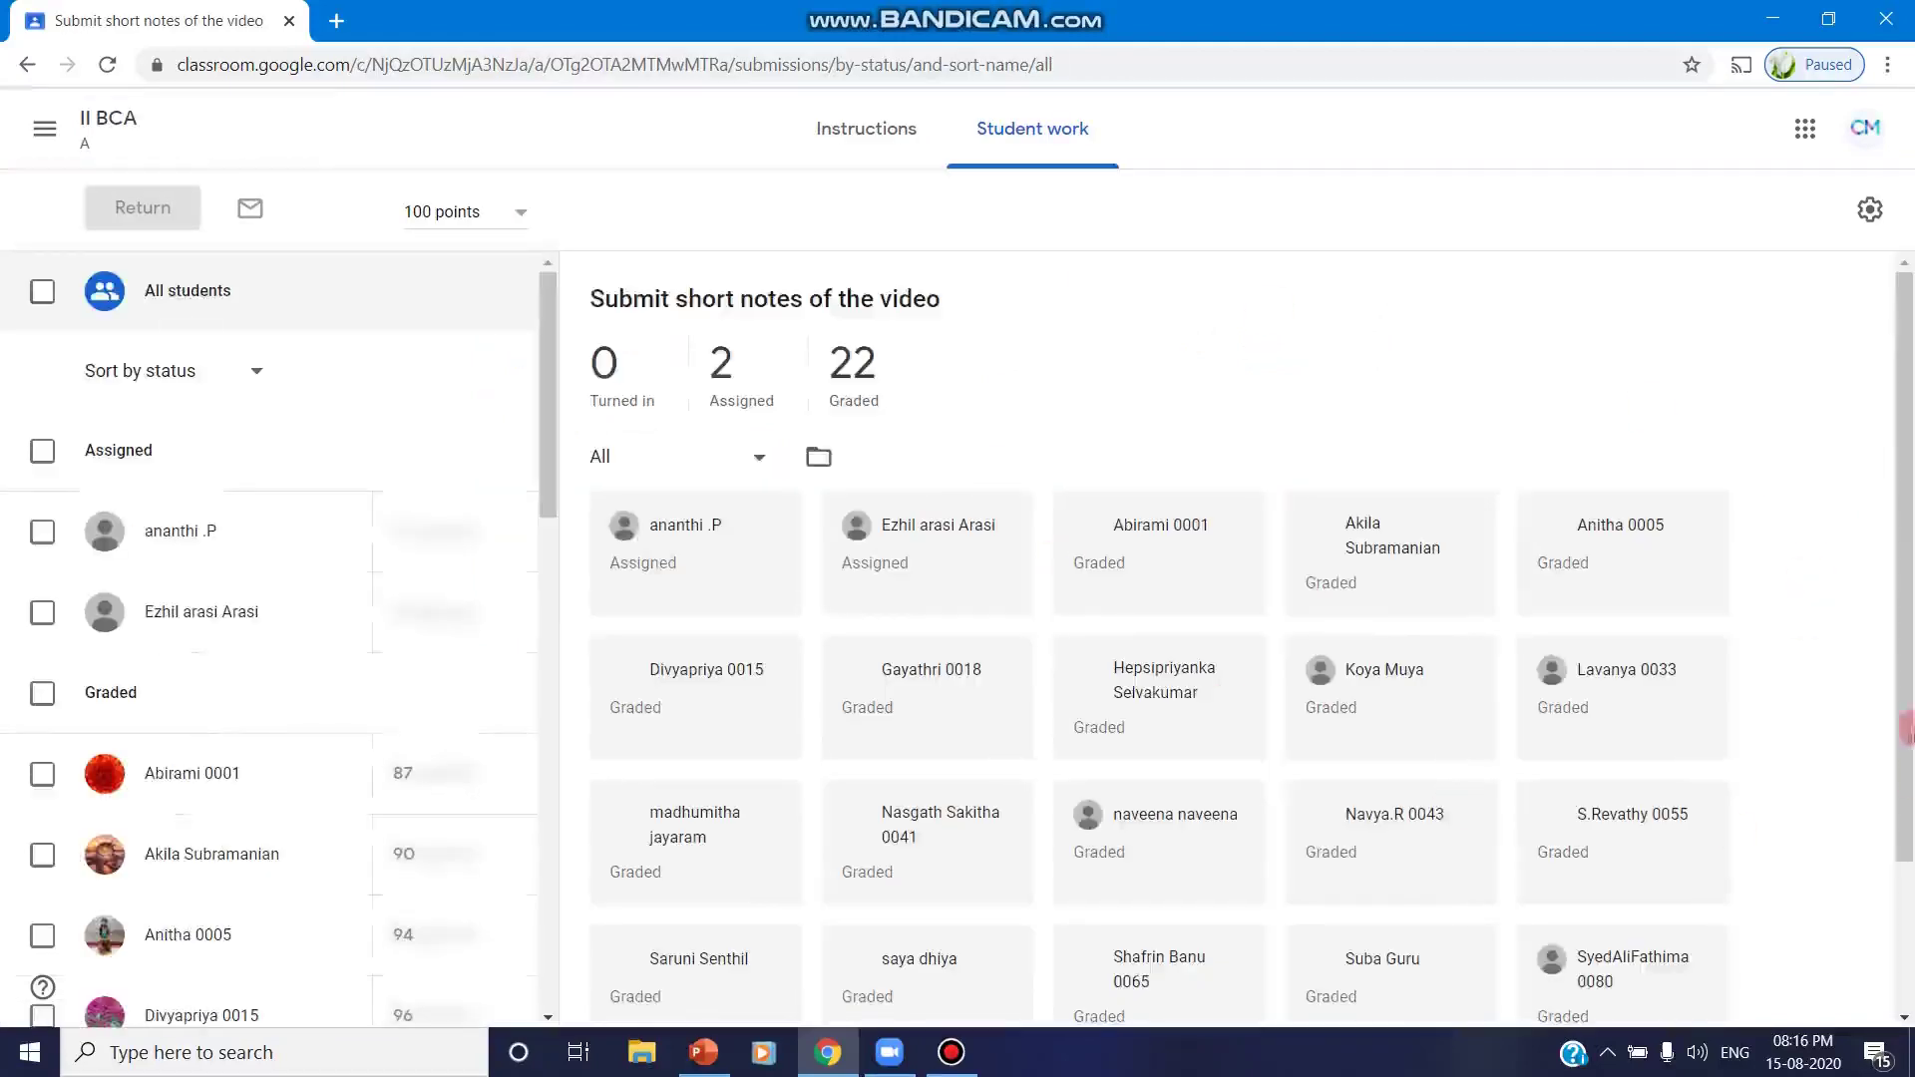
scroll(1340, 426, "down", 2)
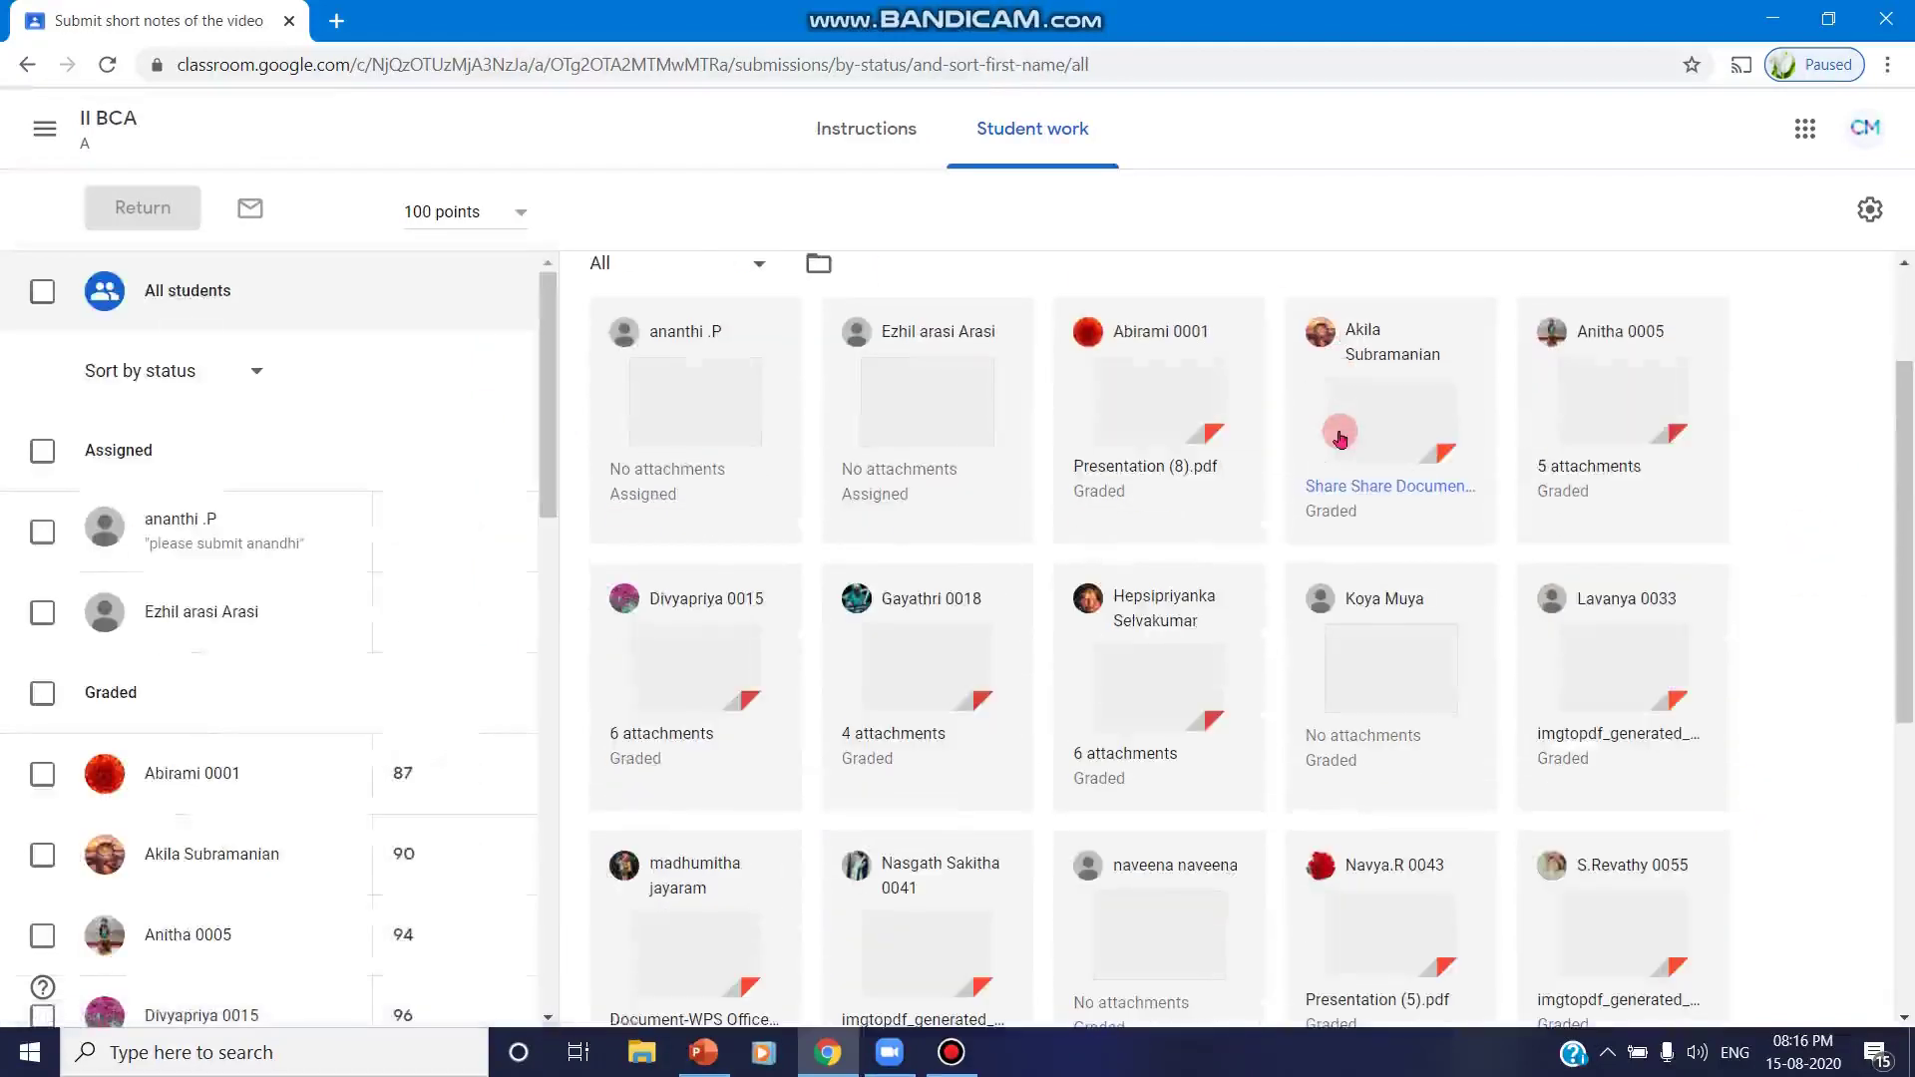
scroll(1903, 451, "up", 2)
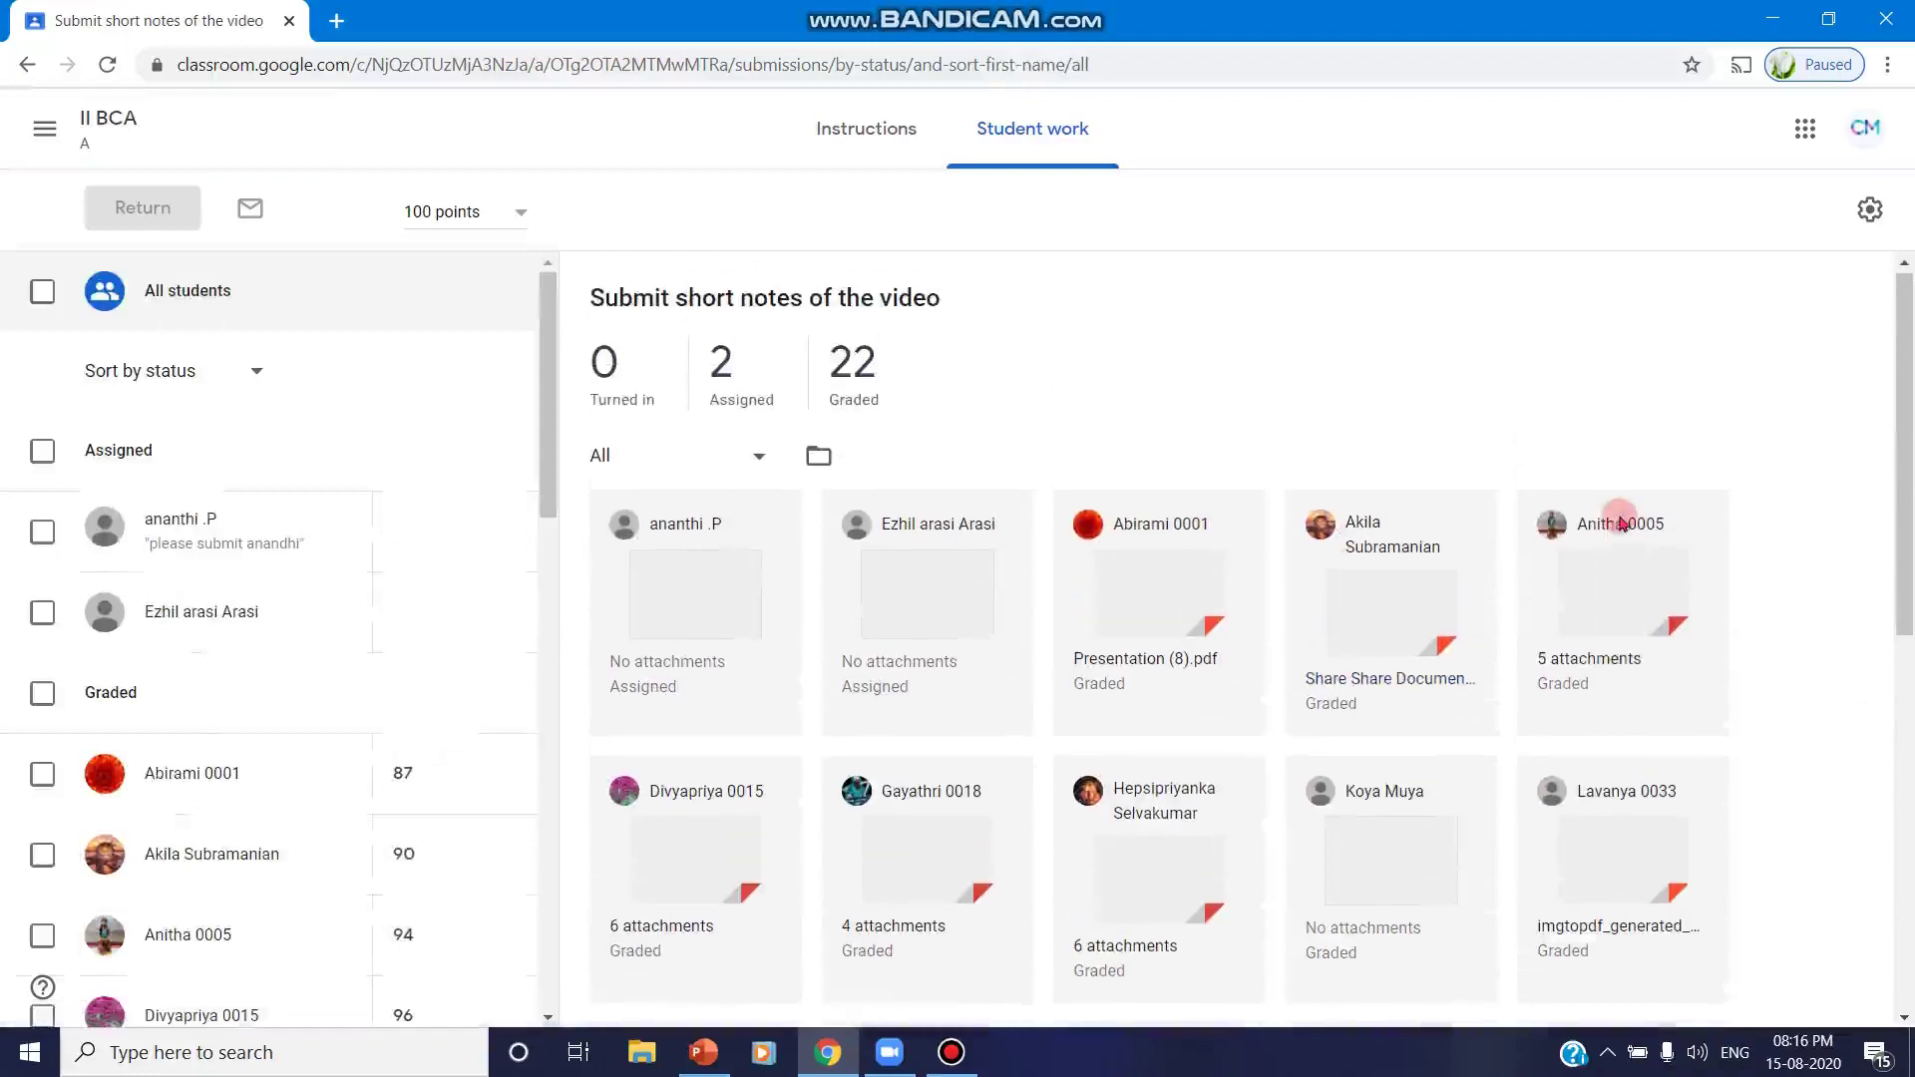
left_click(24, 66)
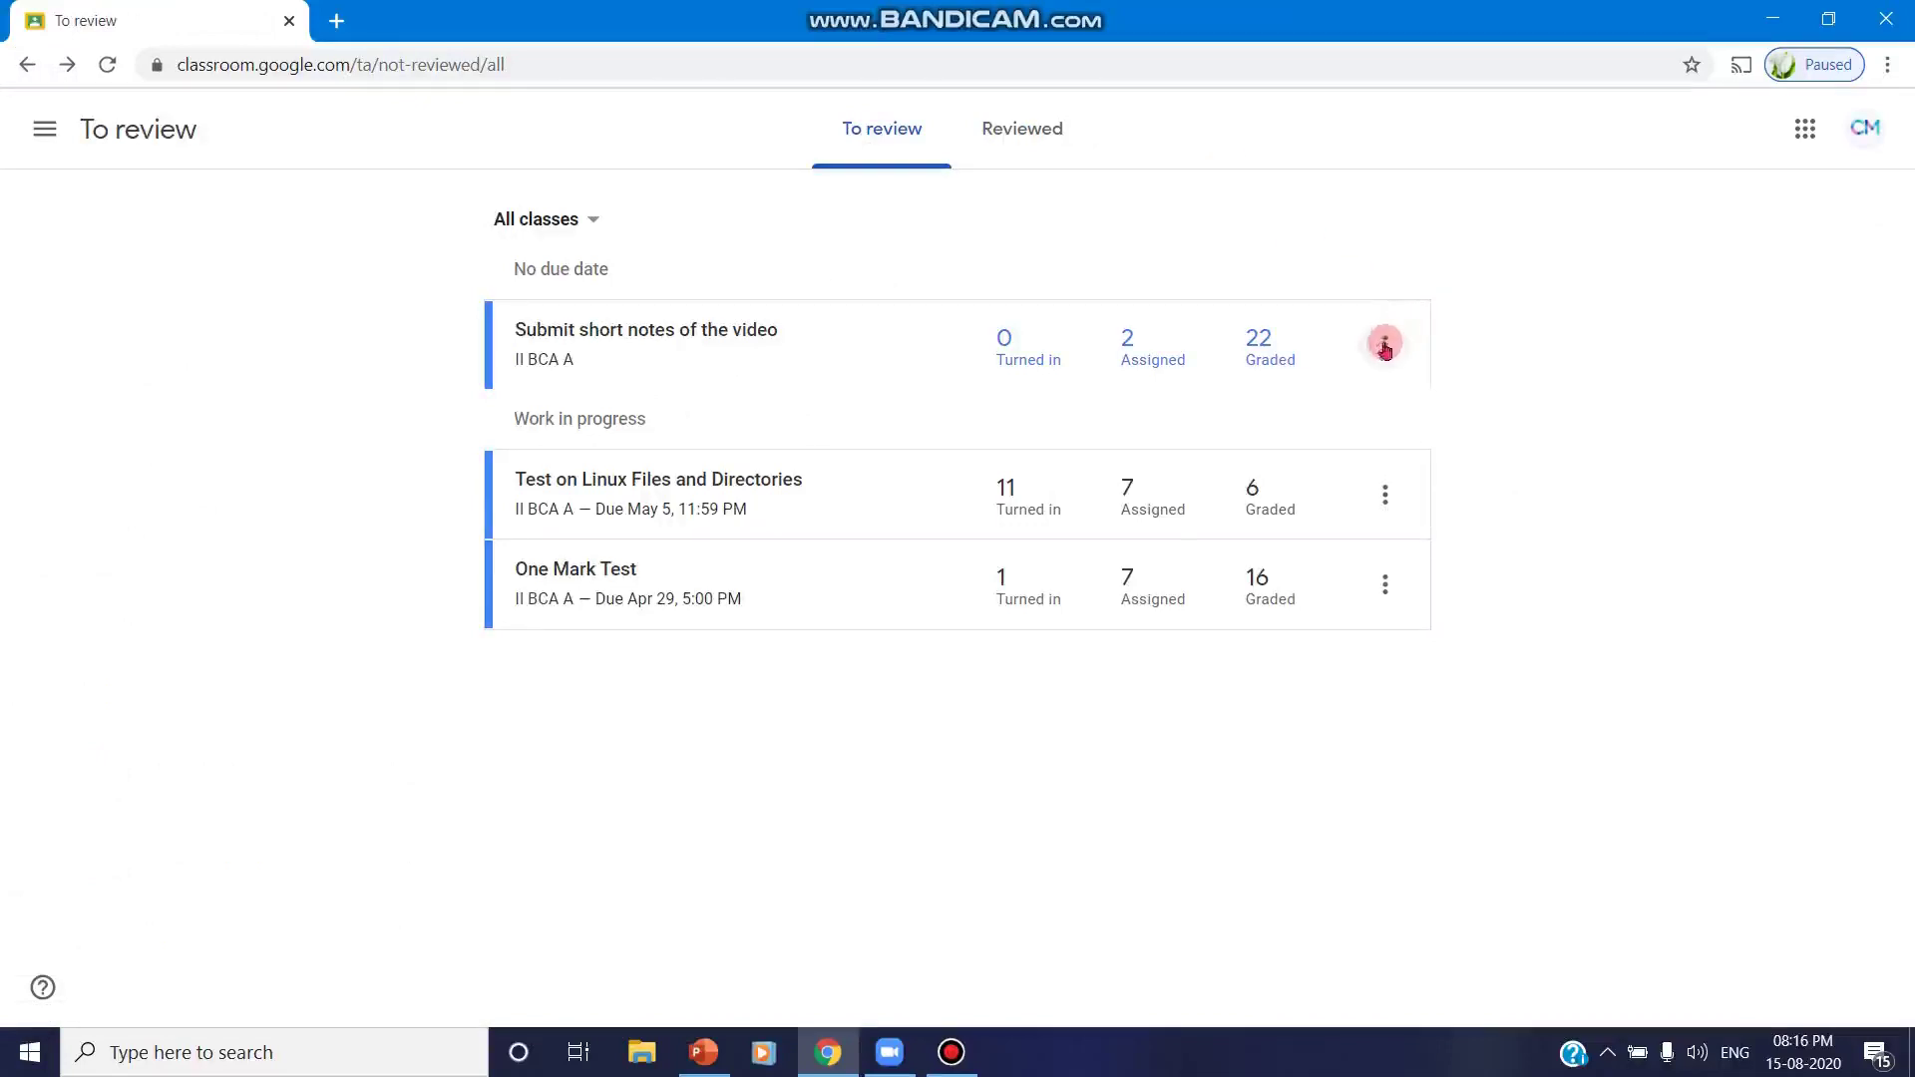
Mark 'Submit short notes of the video' as reviewed and check it in the Reviewed list.
left_click(1385, 341)
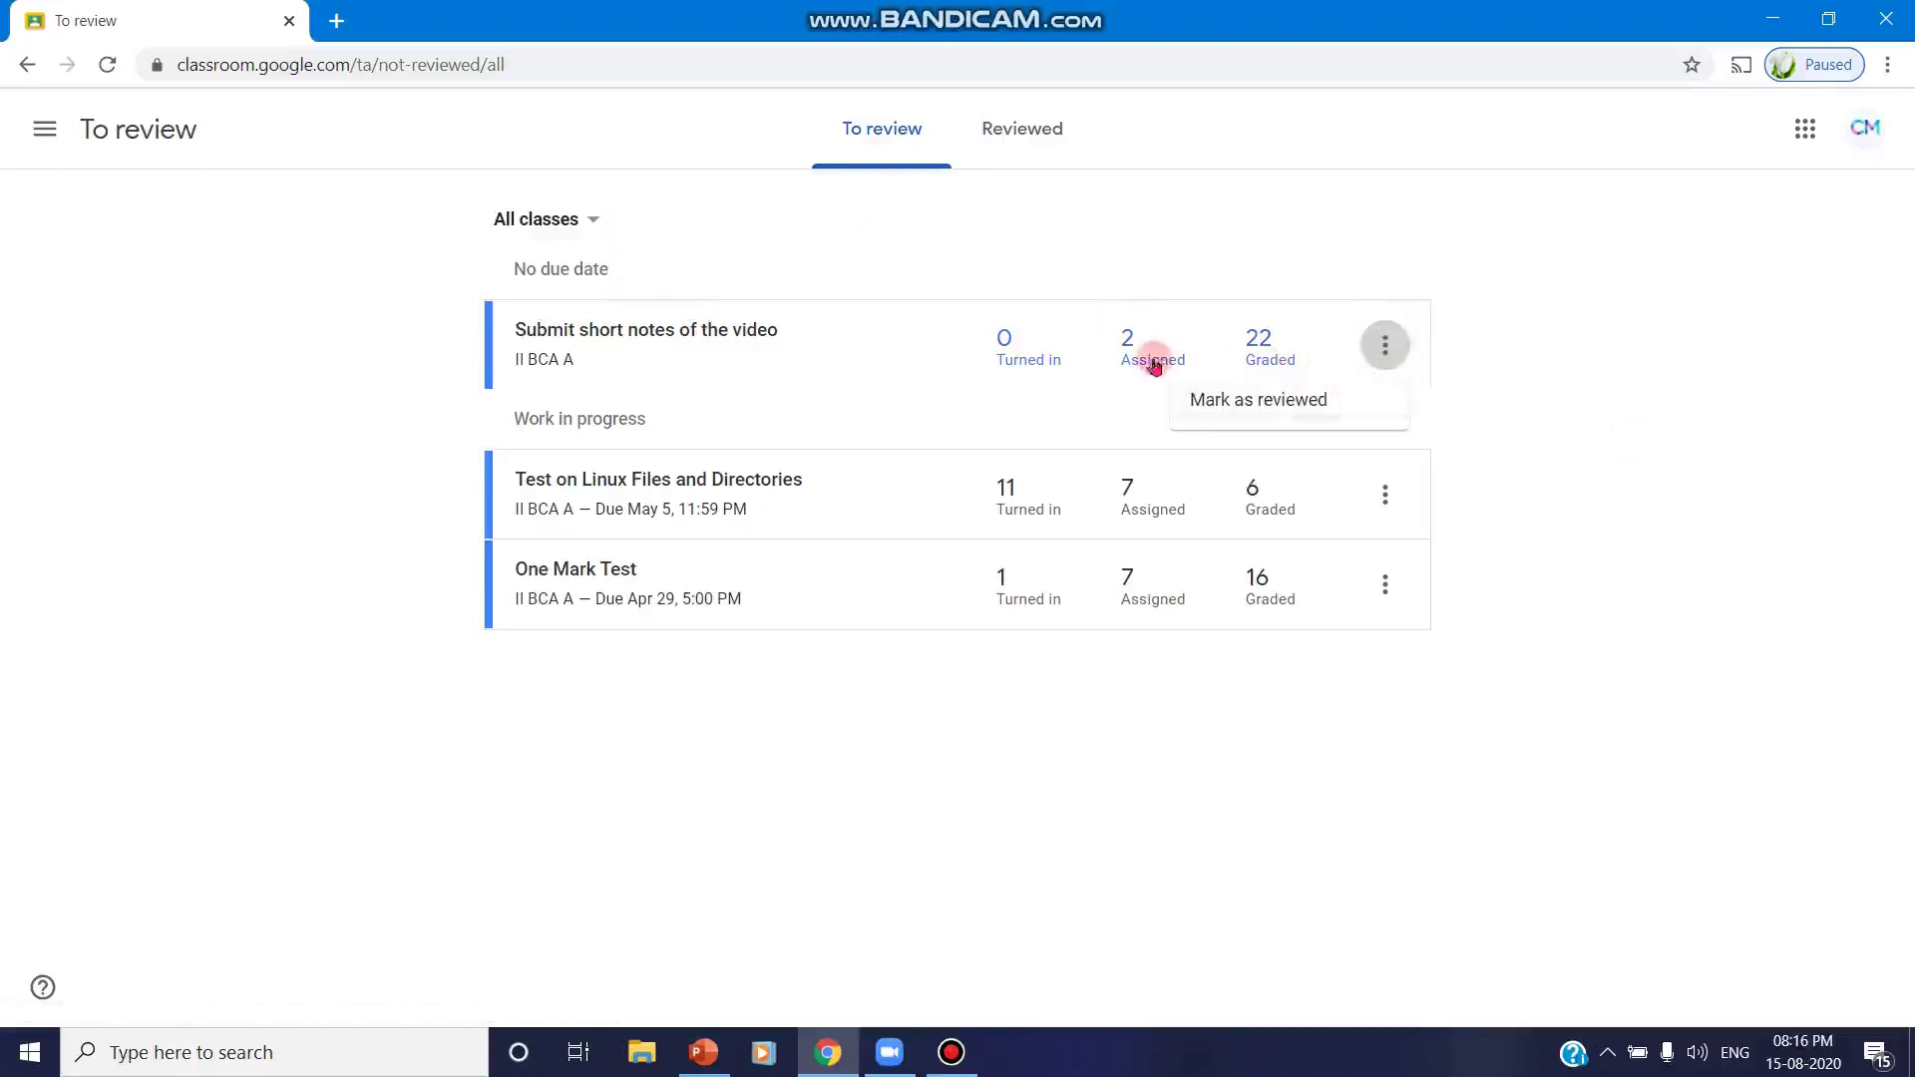
left_click(1326, 404)
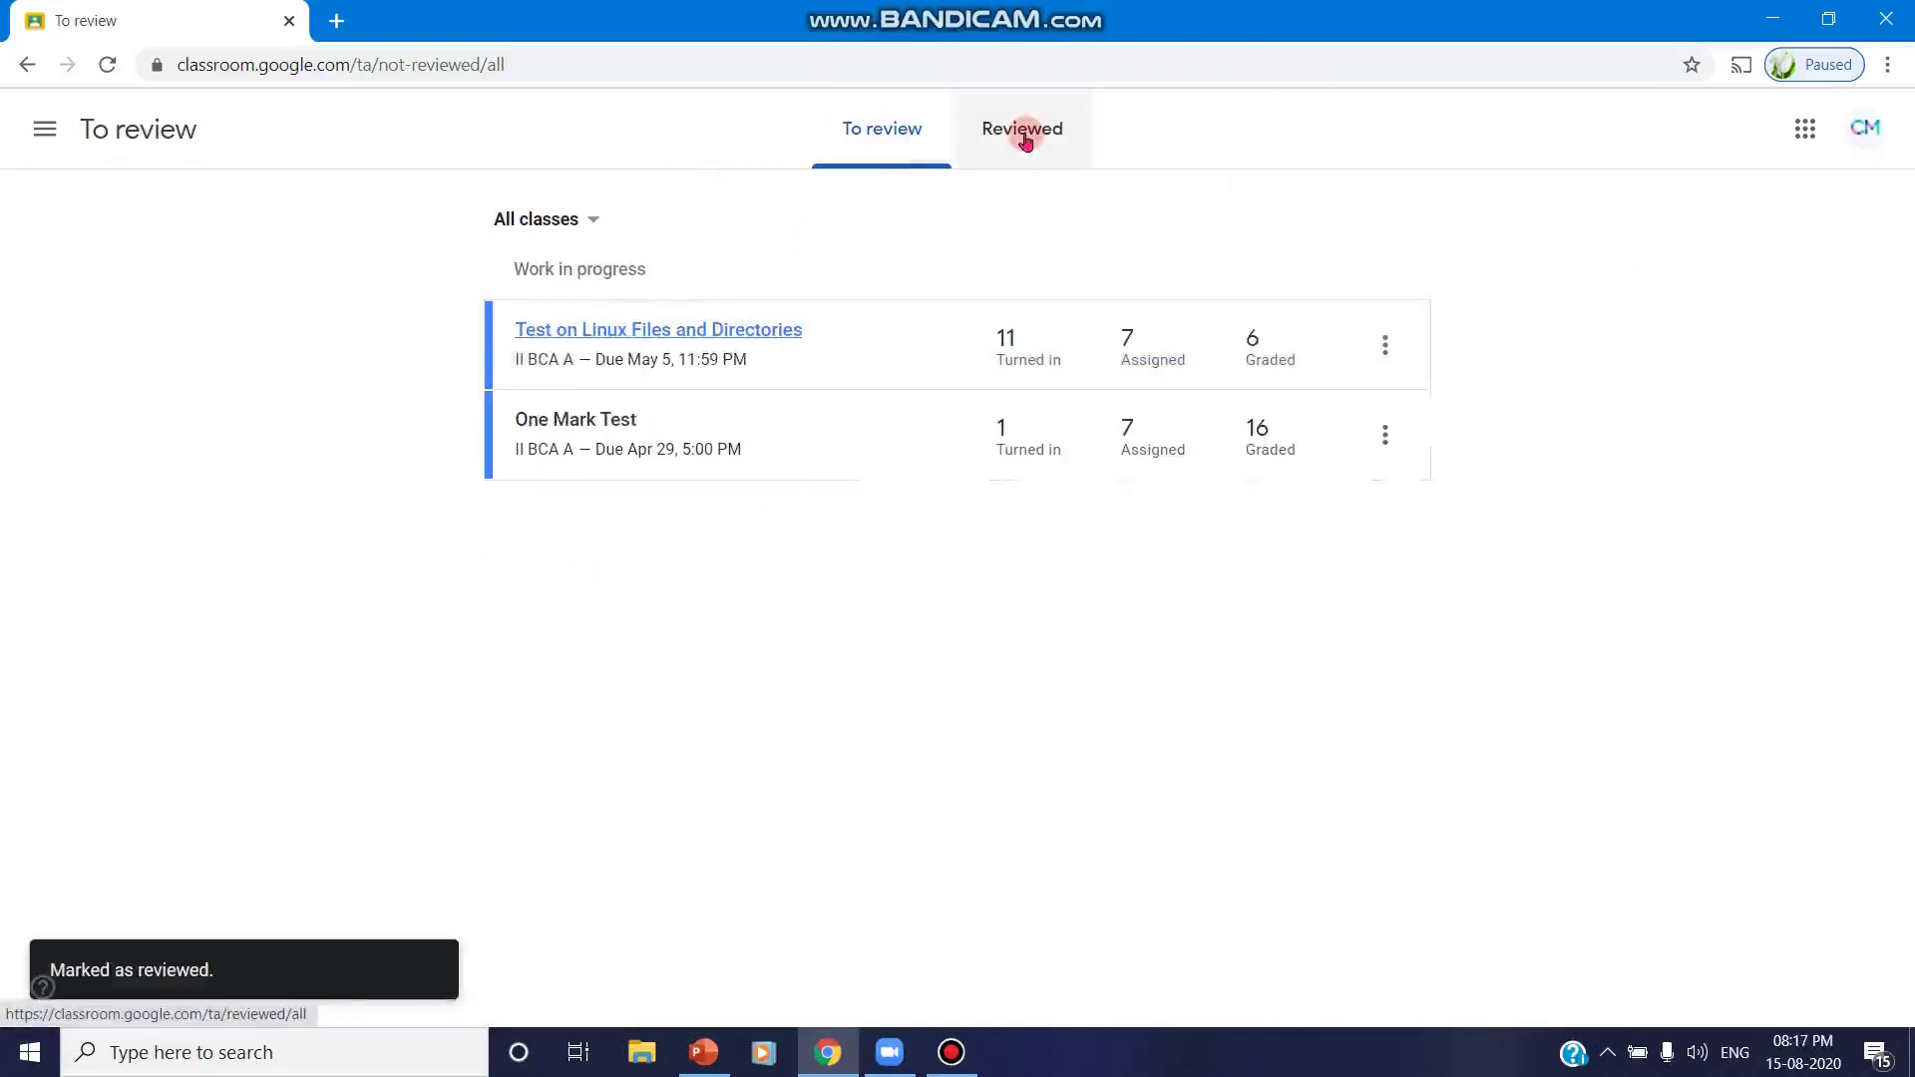
left_click(1025, 139)
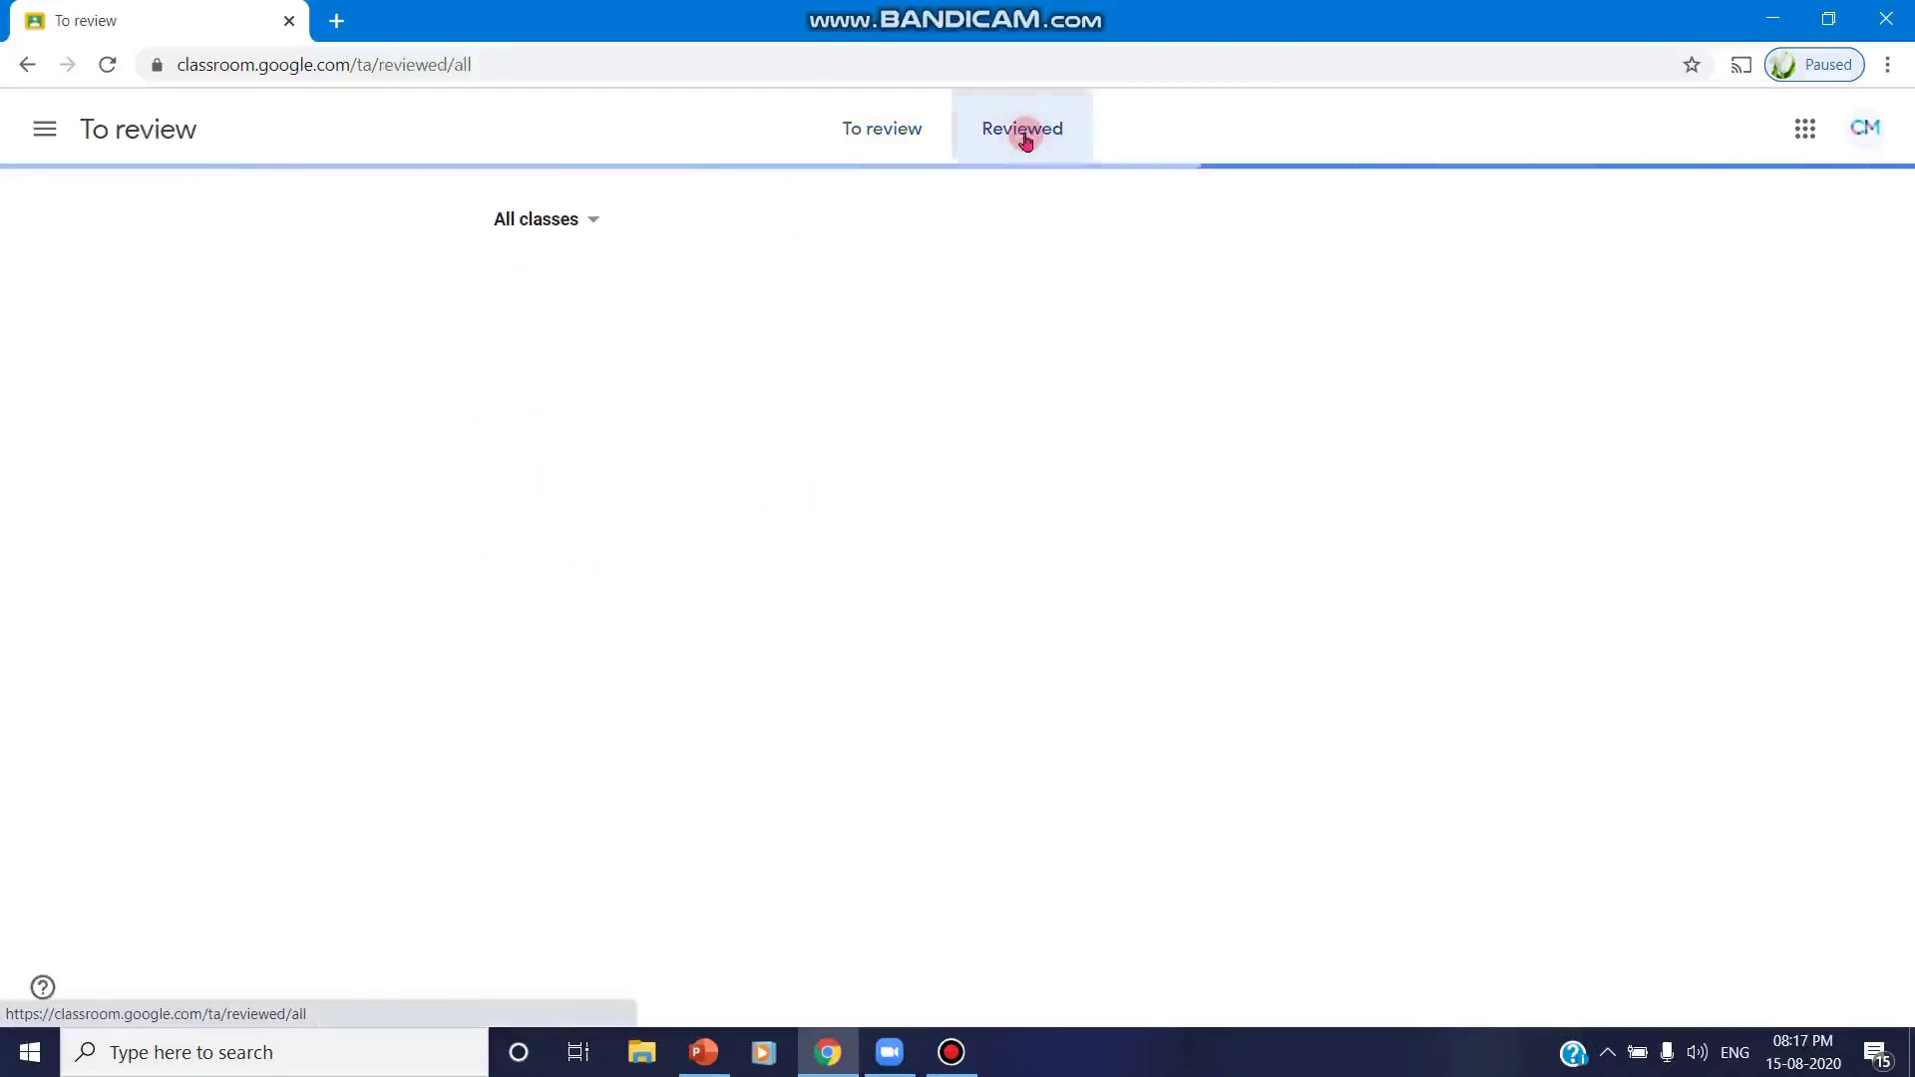
left_click(864, 139)
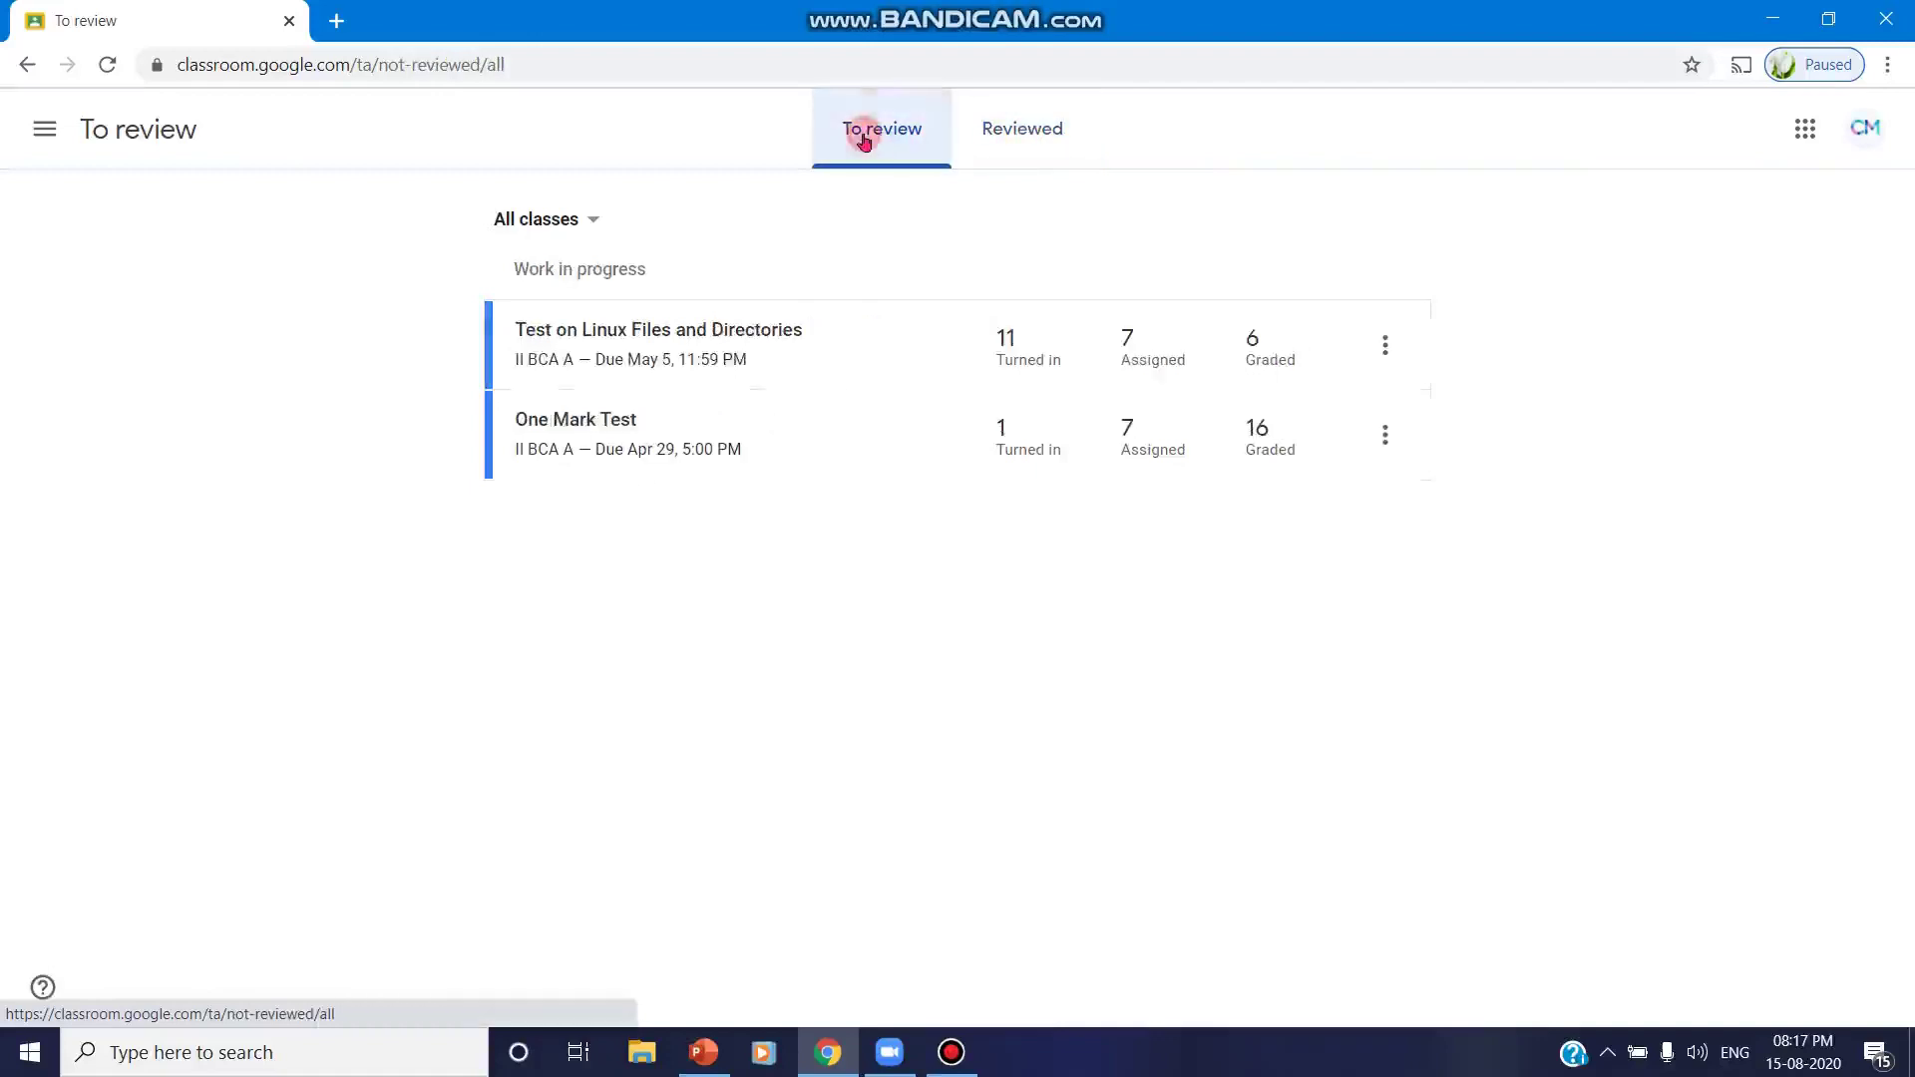
left_click(1001, 138)
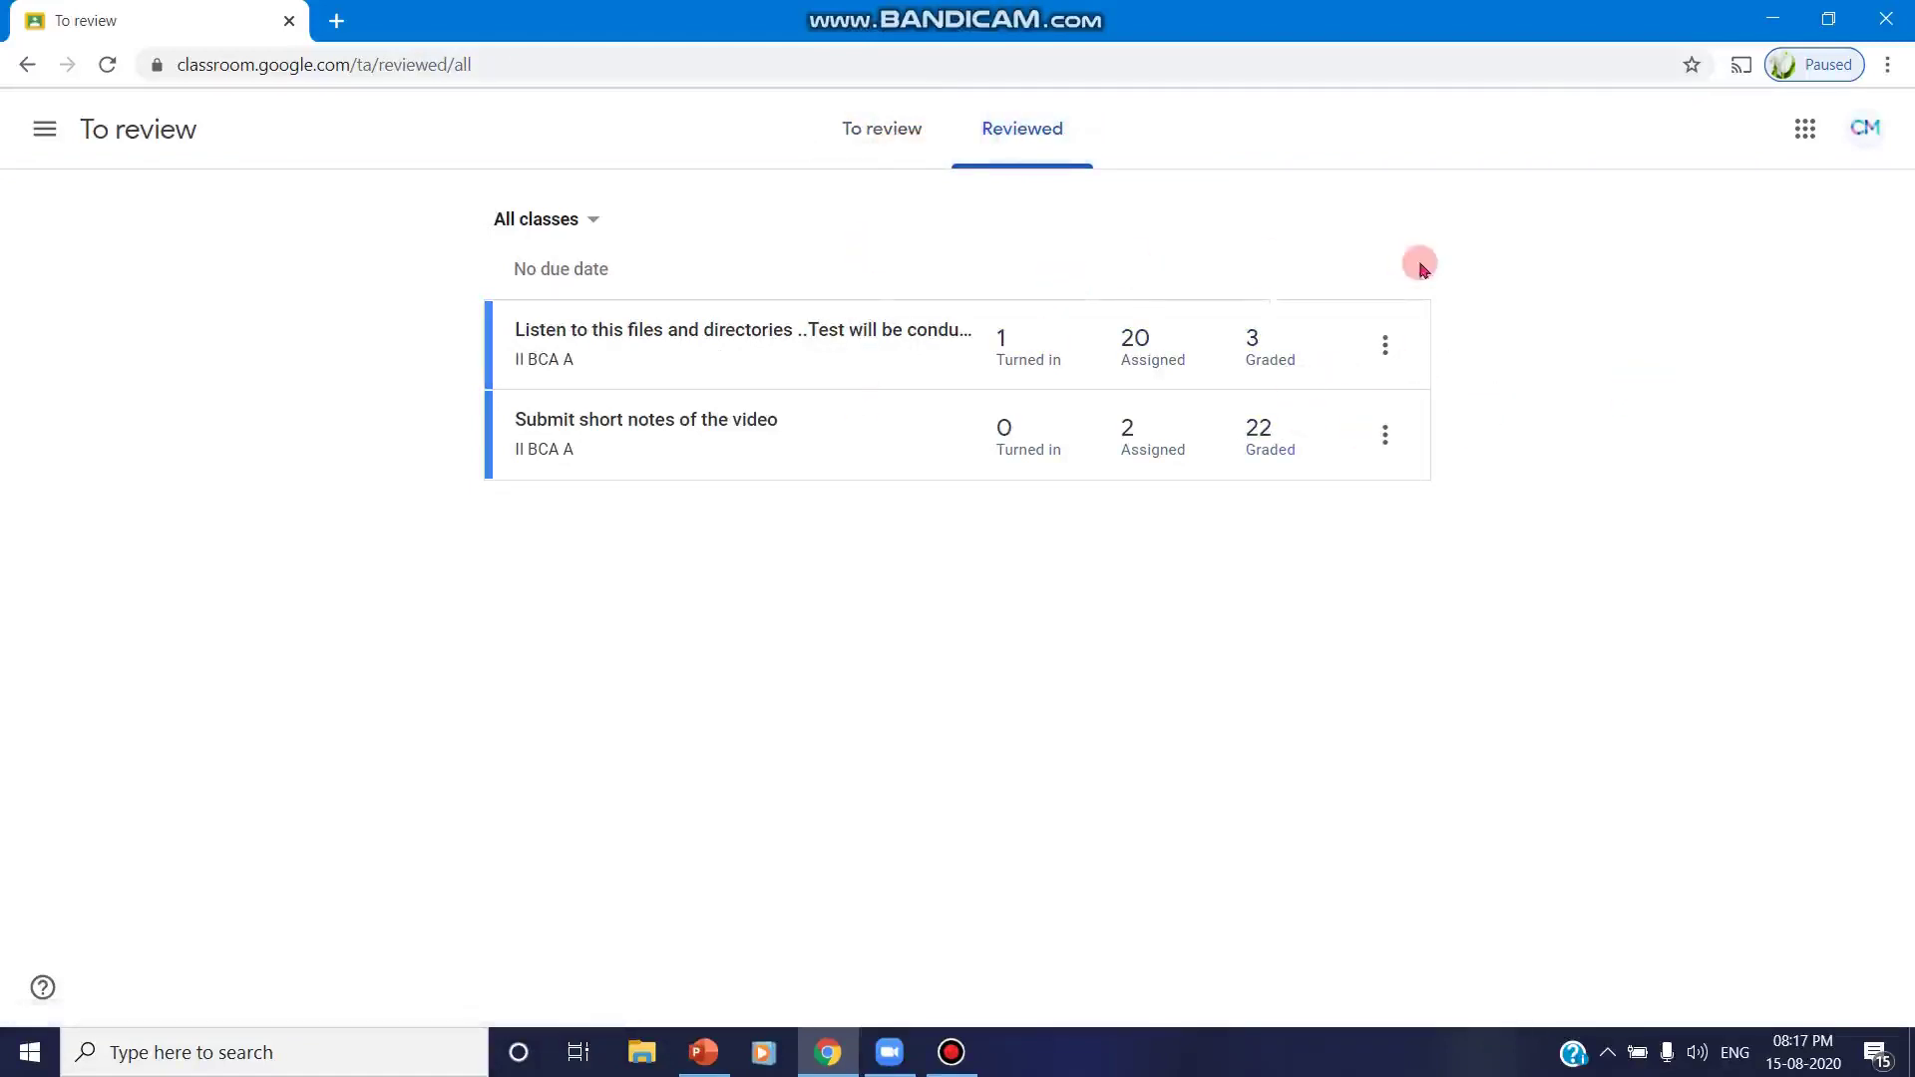
Open 'Test on Linux Files and Directories' from To review and show its turned-in submissions.
left_click(848, 129)
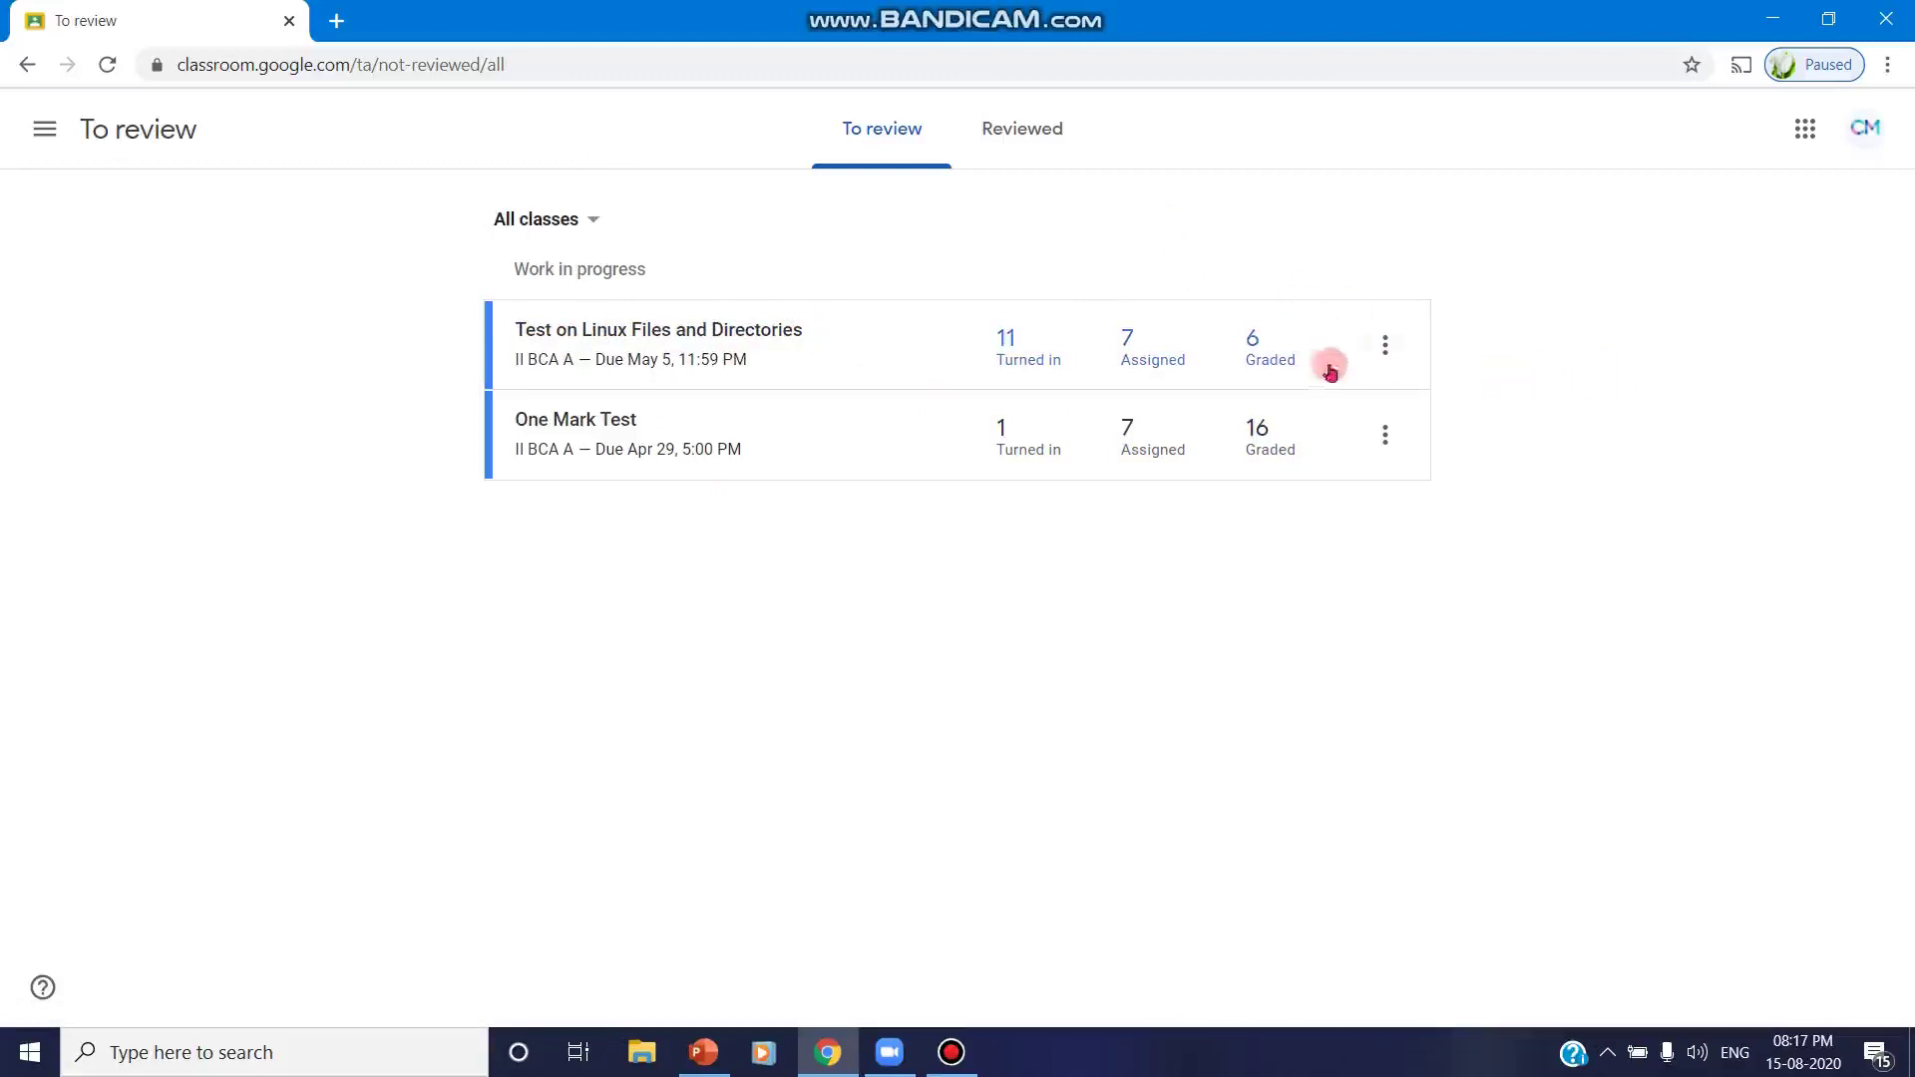
left_click(668, 327)
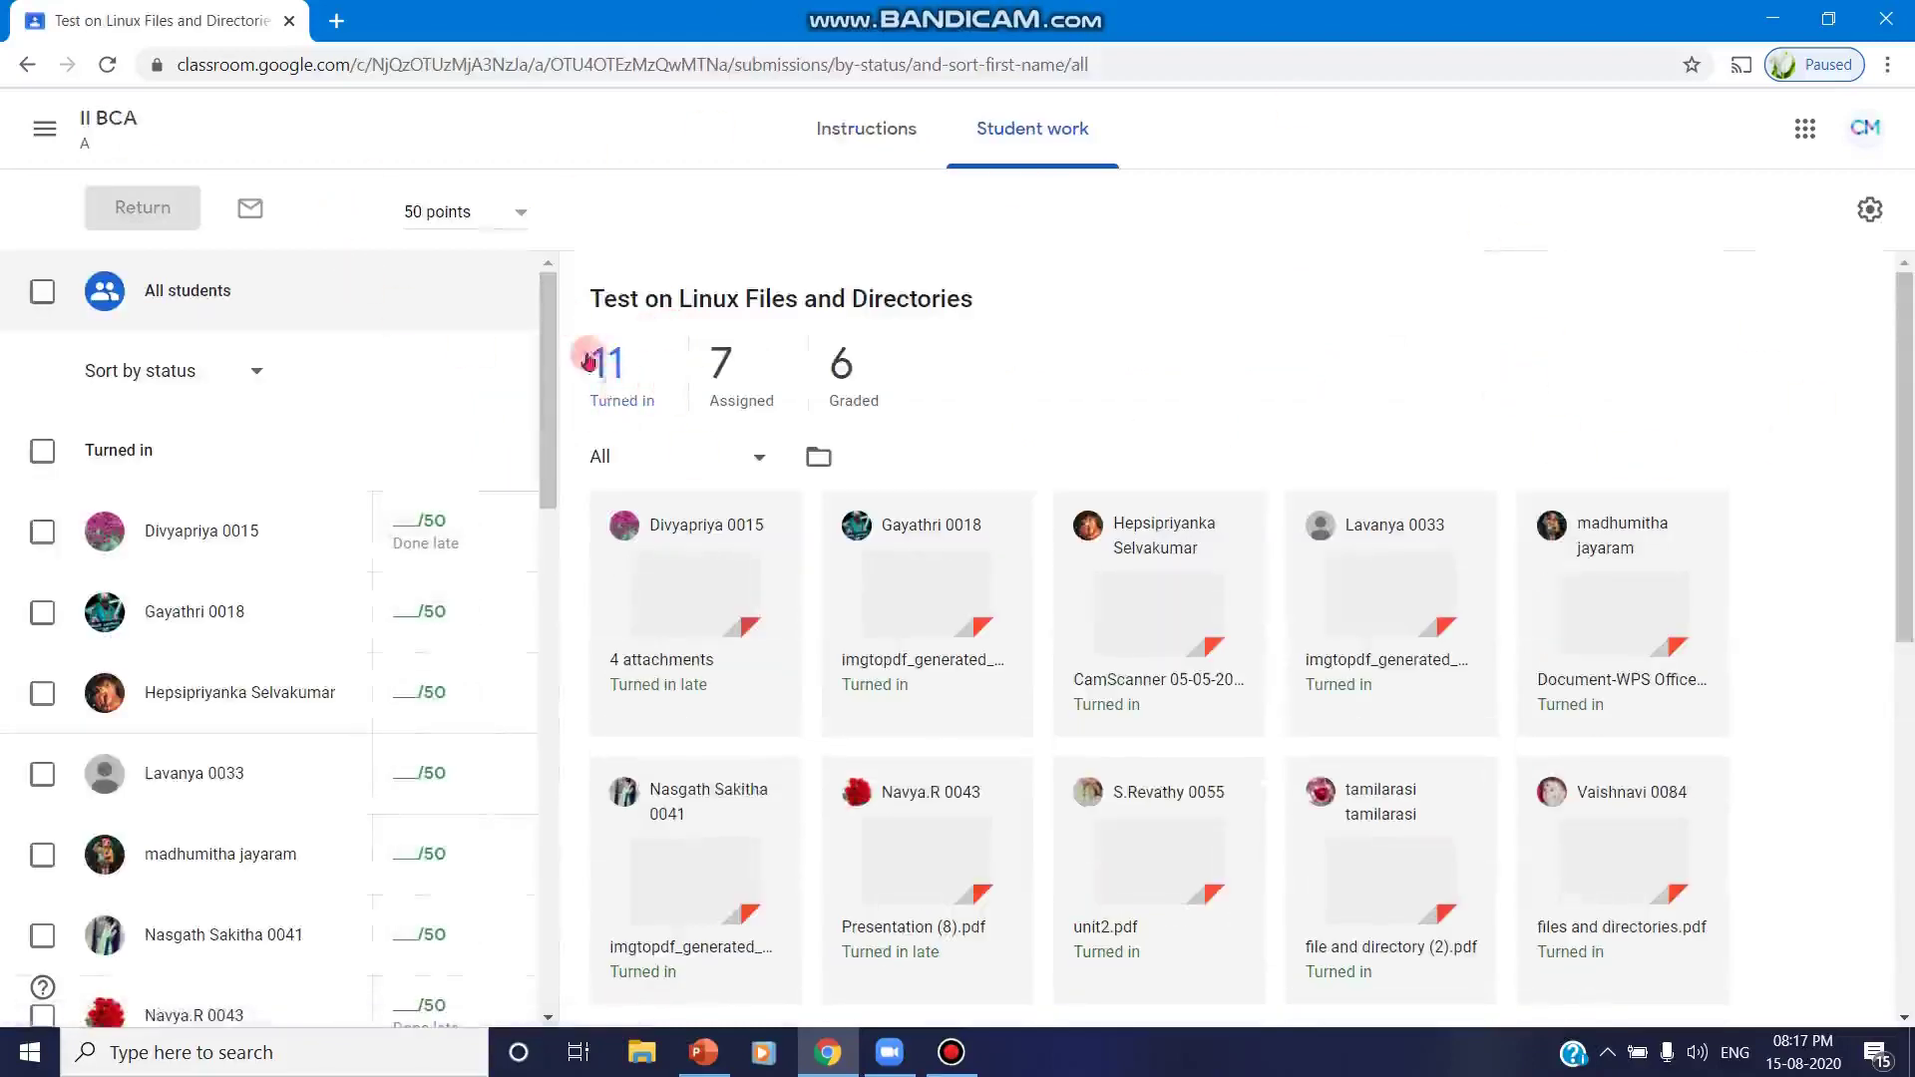
left_click(642, 375)
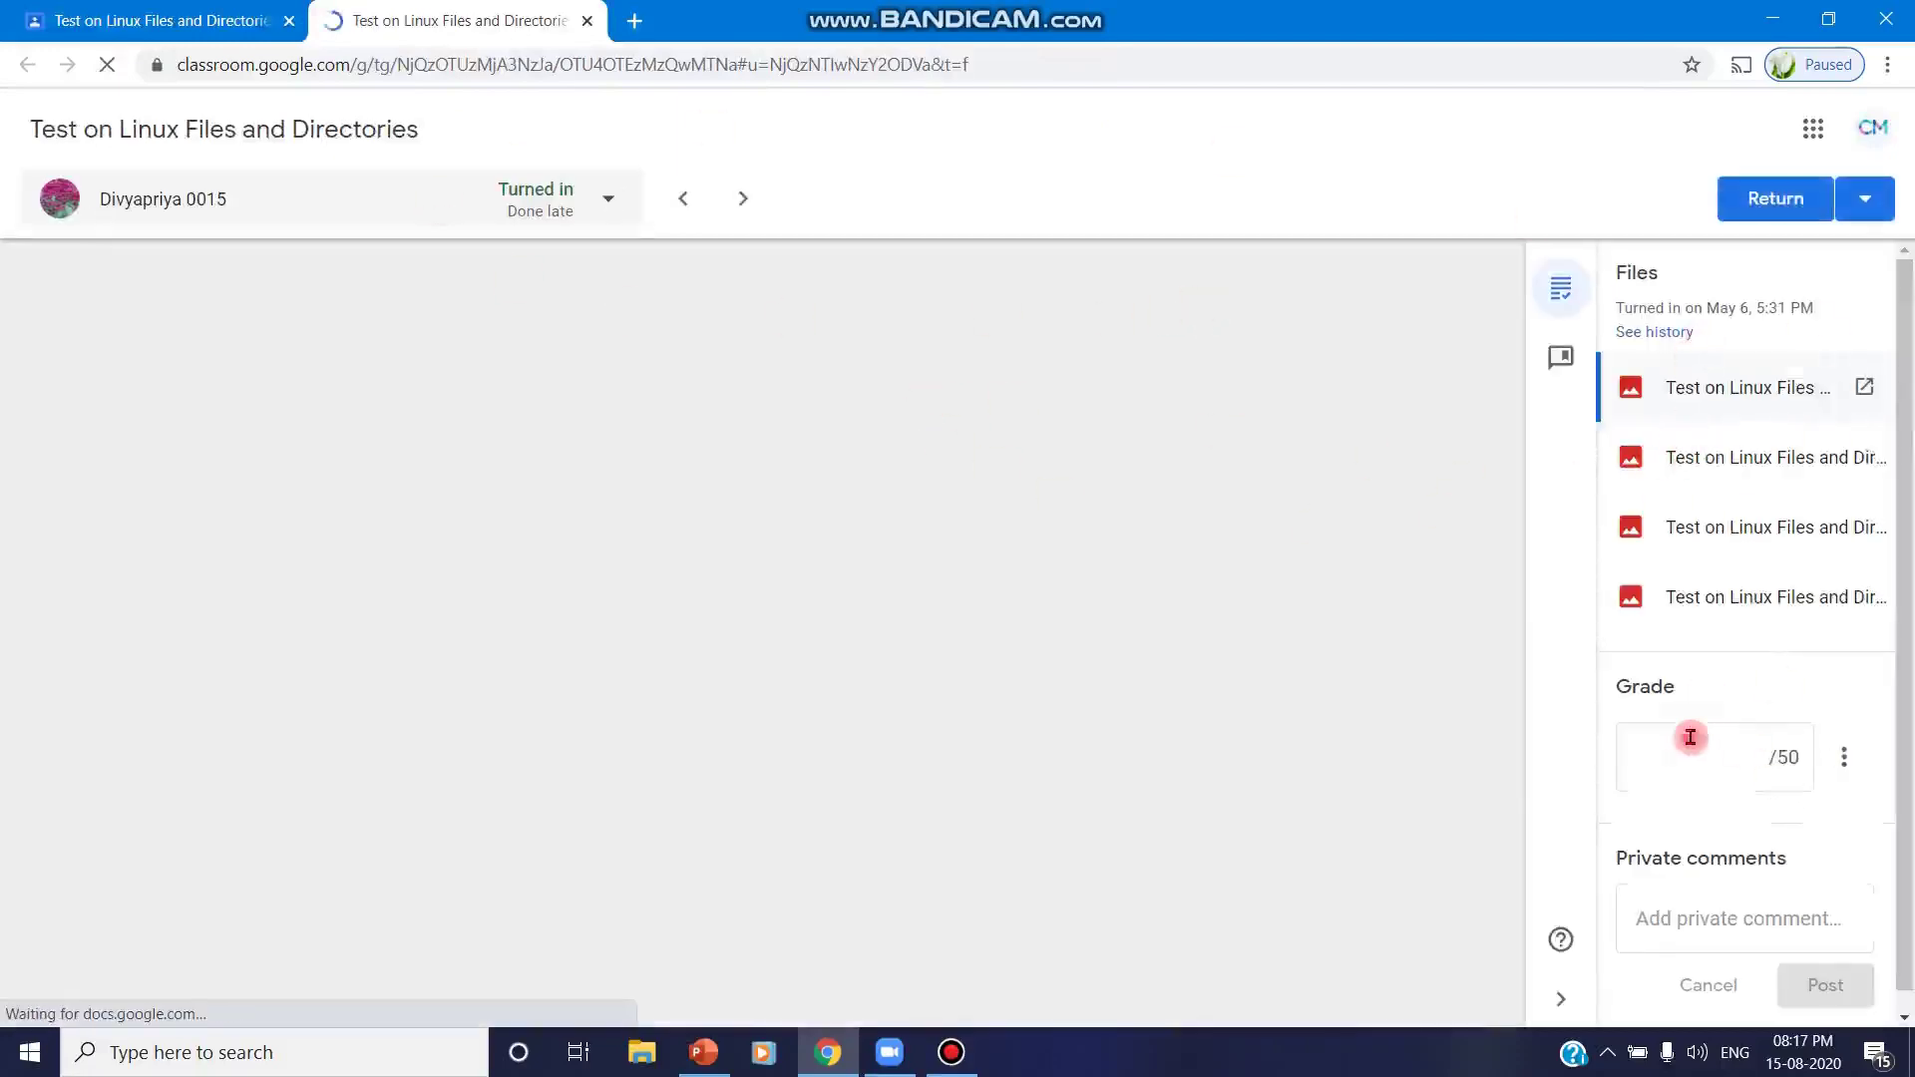
Grade the late submission 34/50, return it, and go back to all students' work.
left_click(1691, 738)
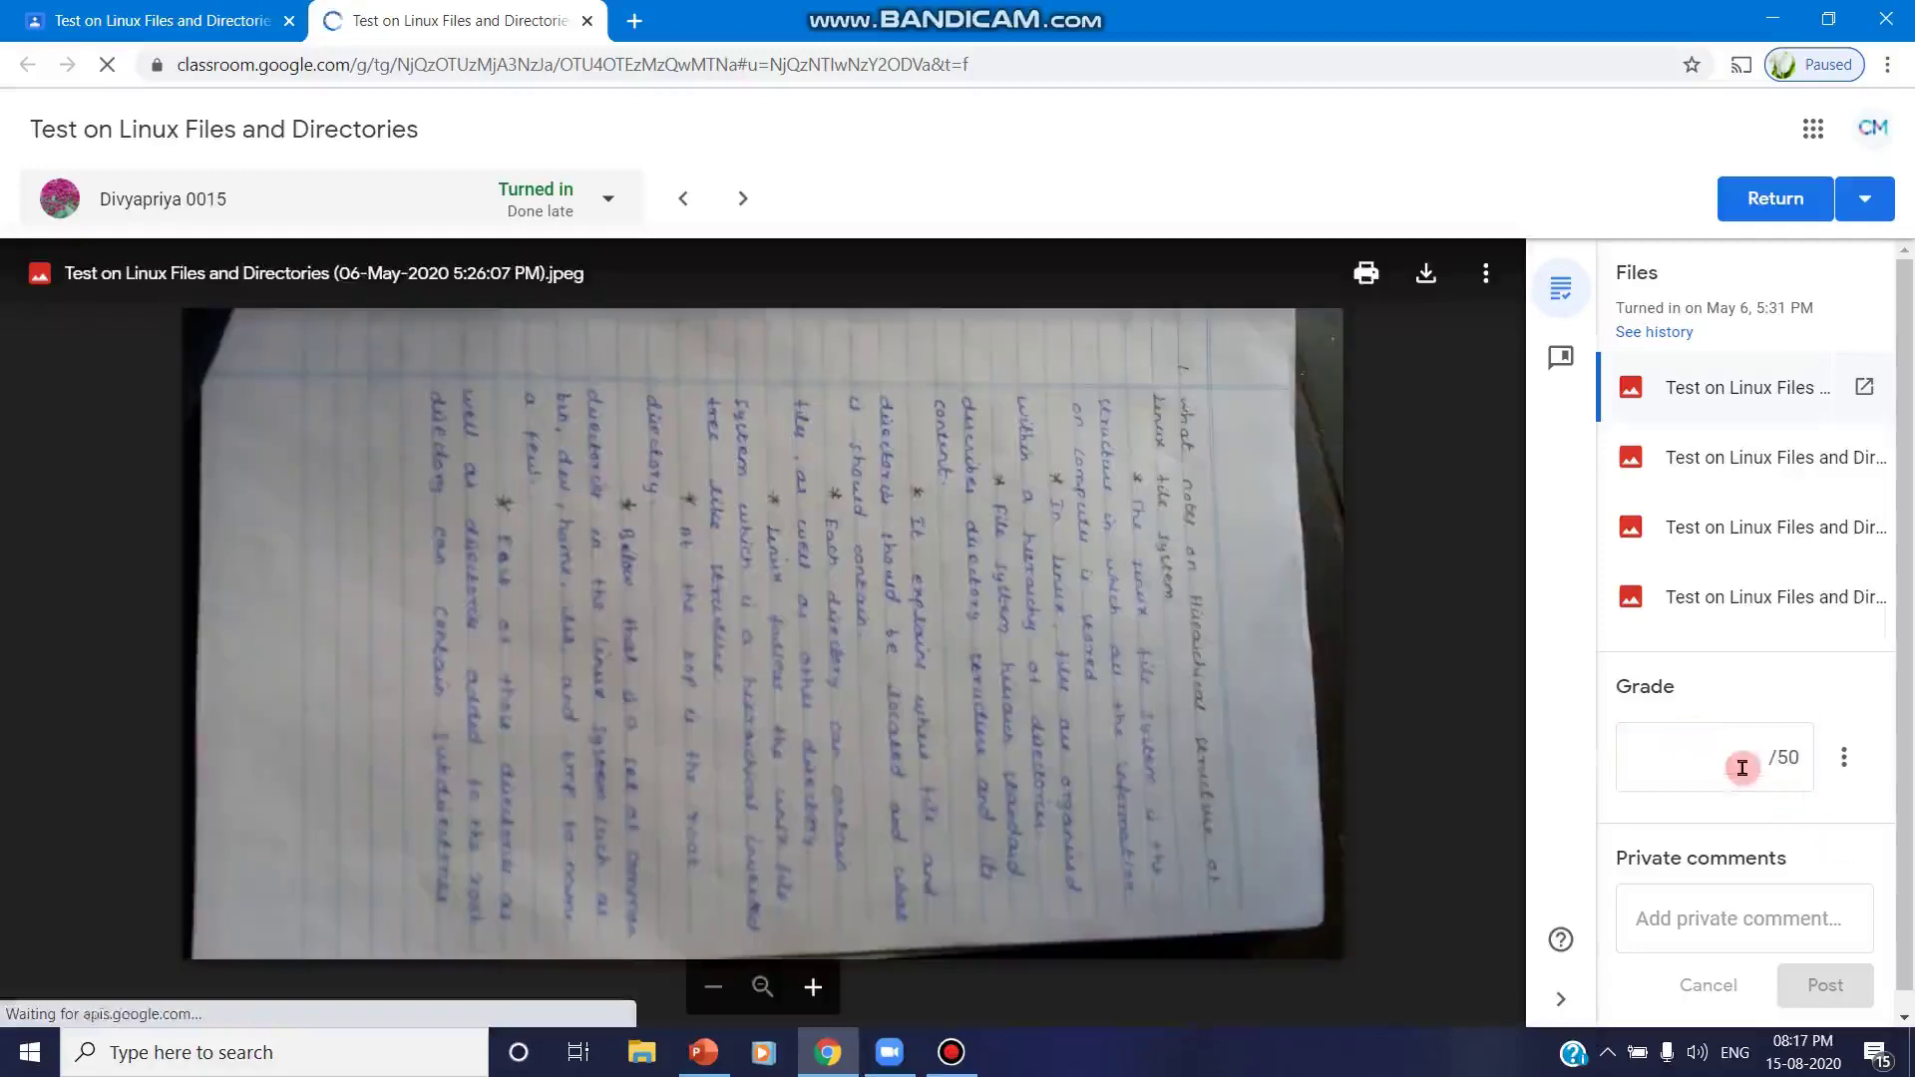
left_click(1742, 767)
type("34")
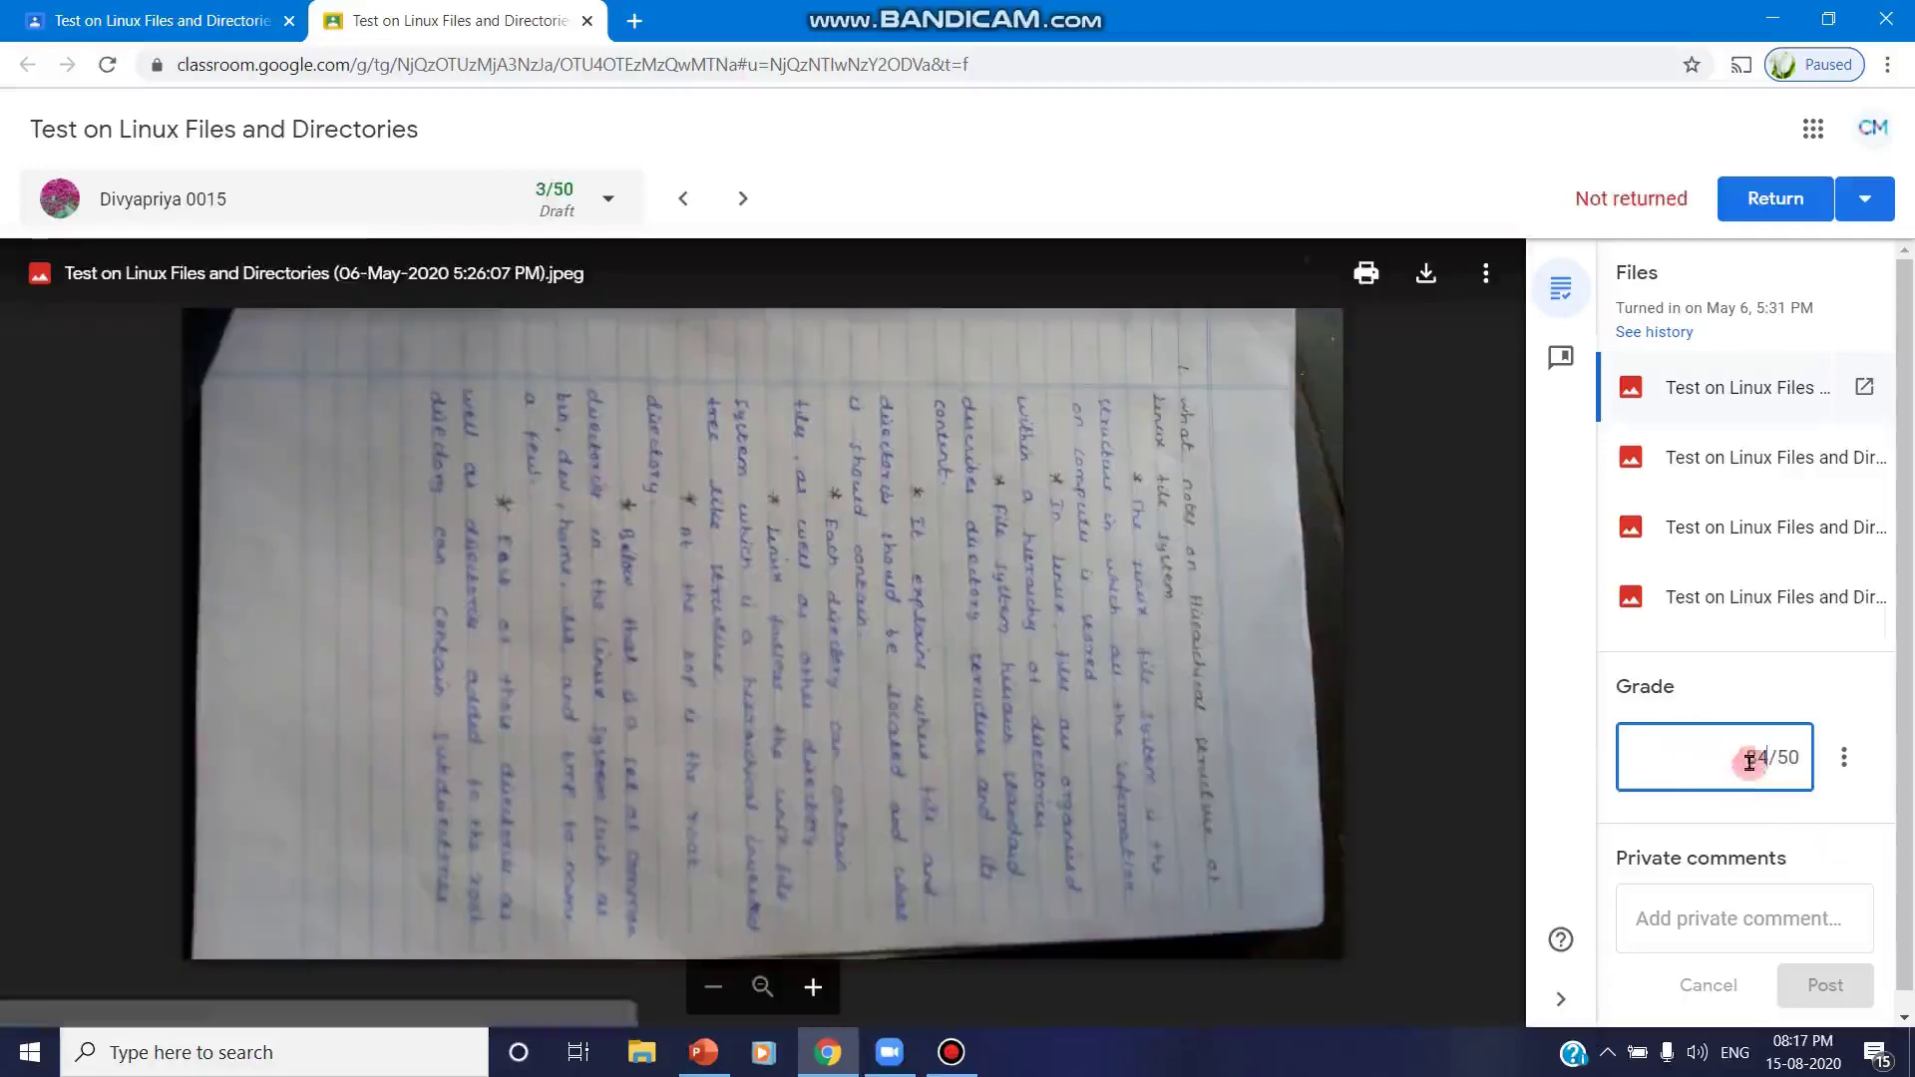
left_click(1753, 199)
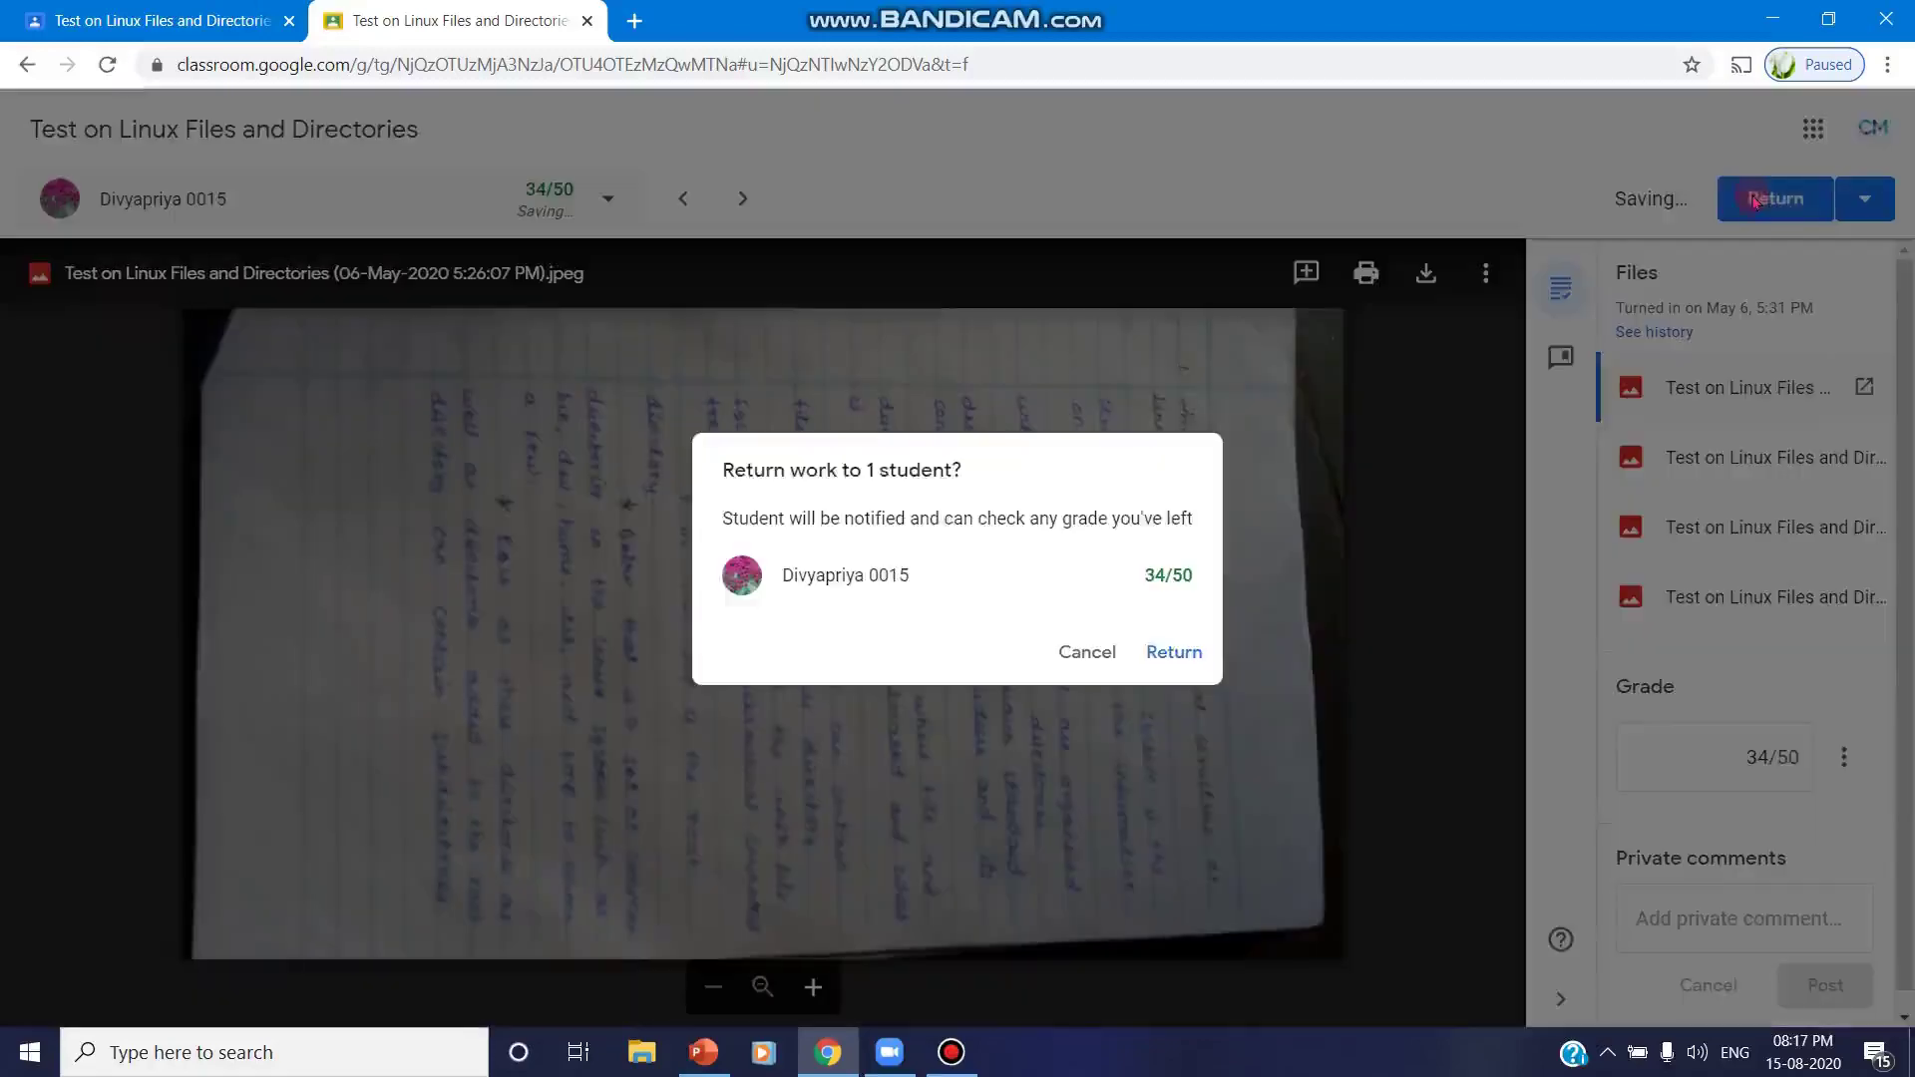
left_click(1158, 667)
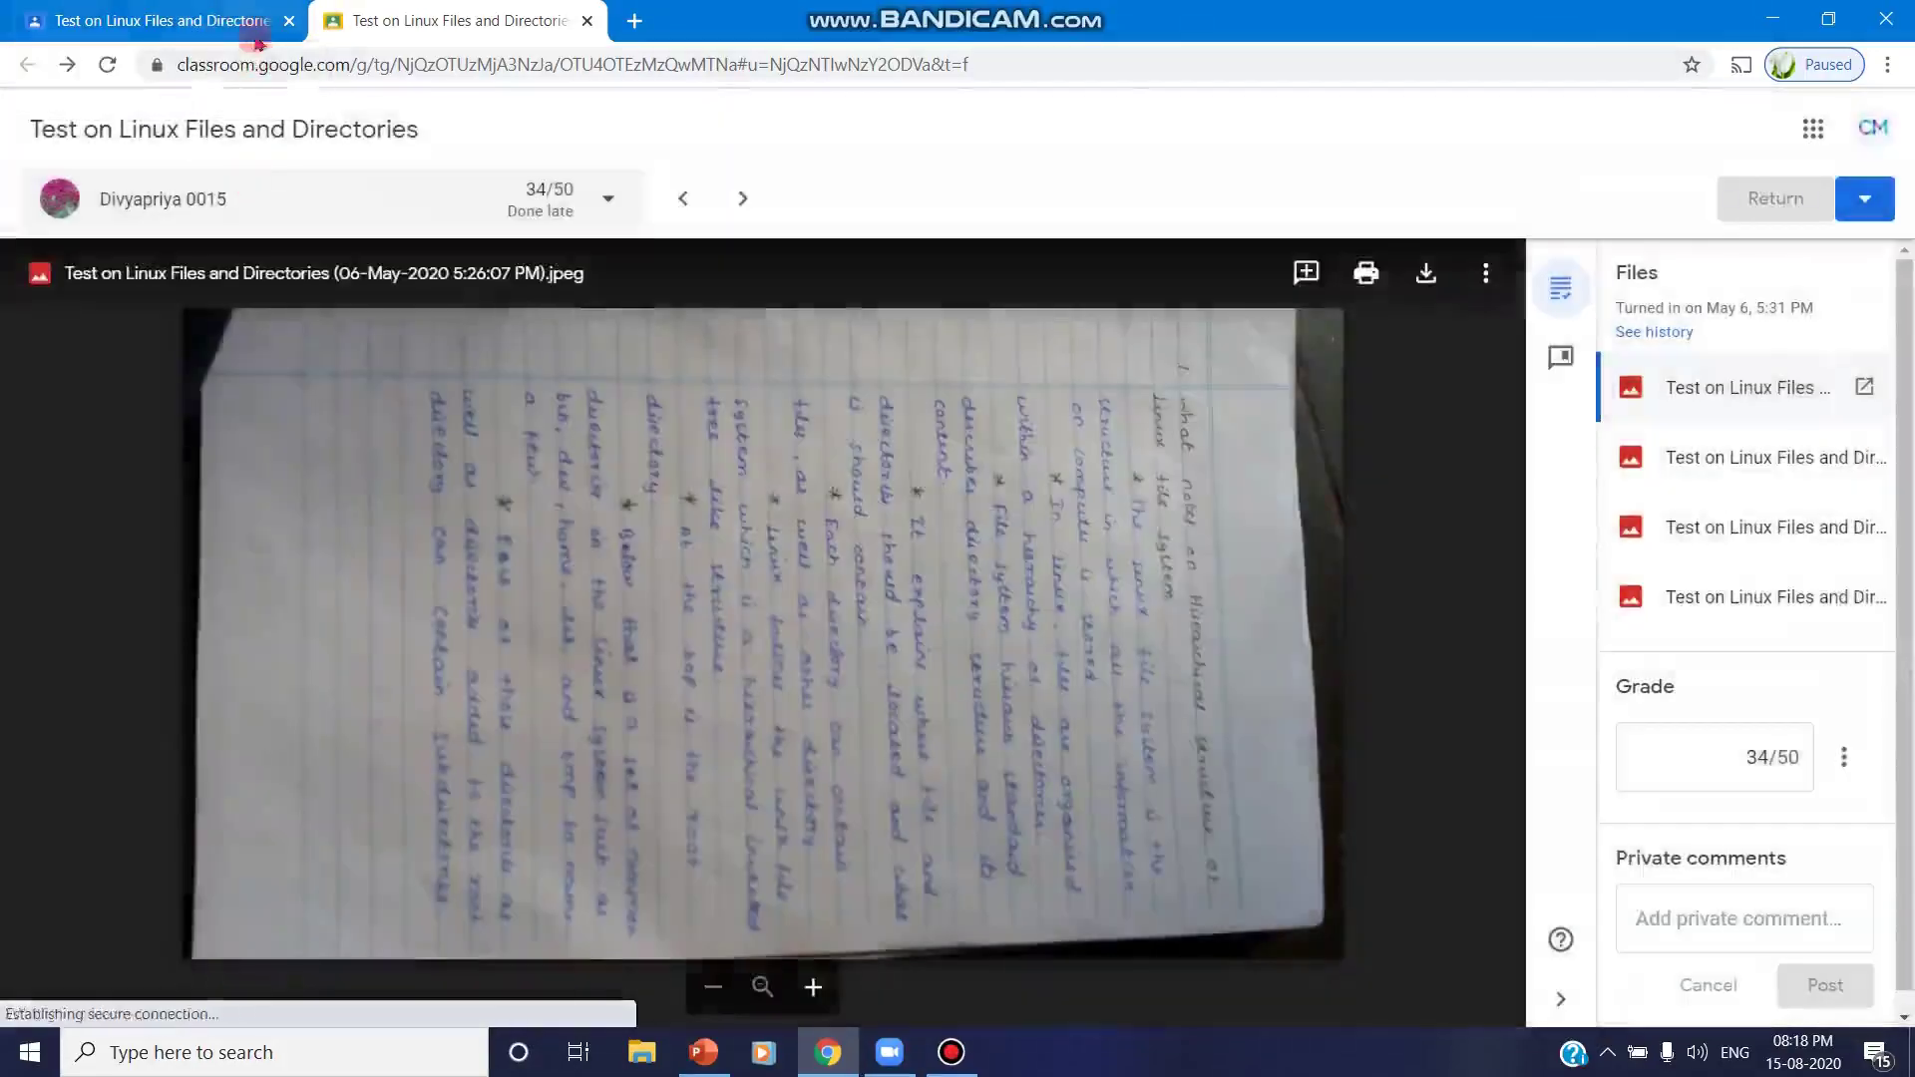
left_click(249, 30)
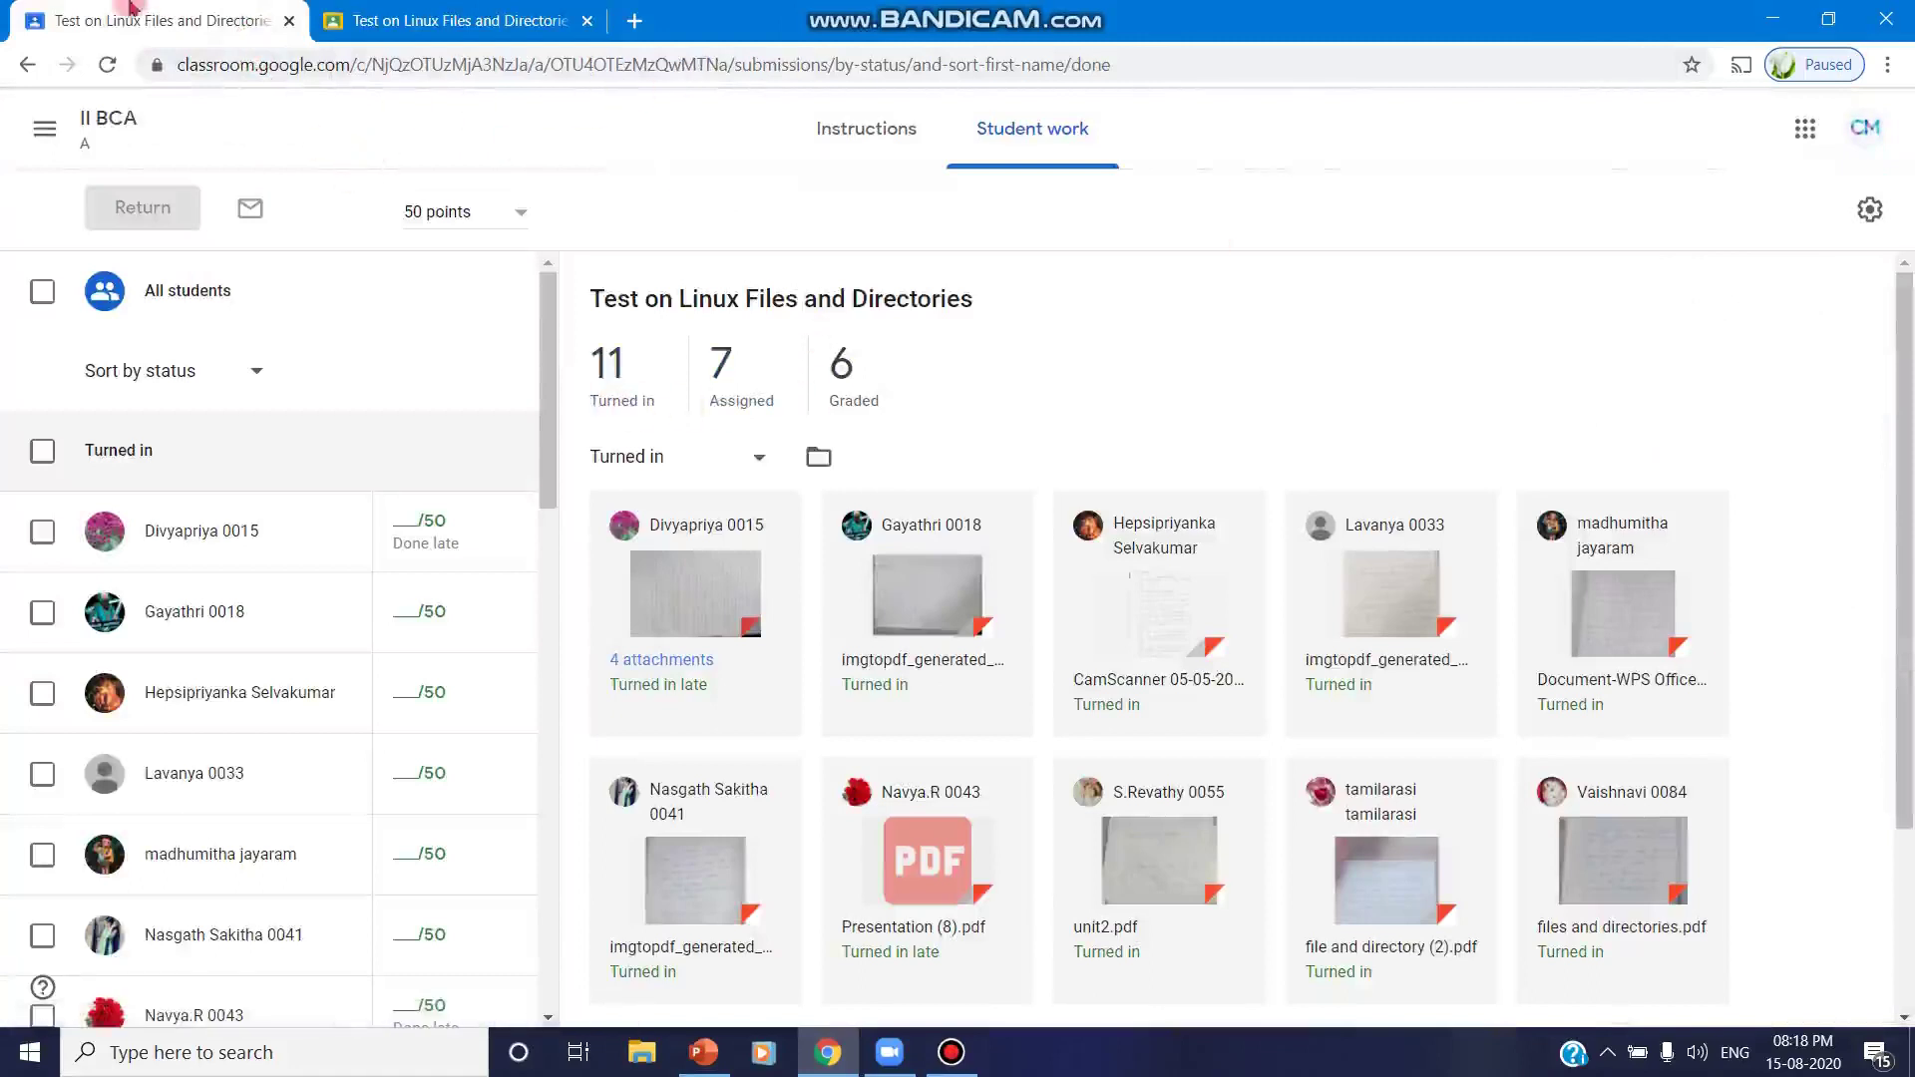
left_click(25, 65)
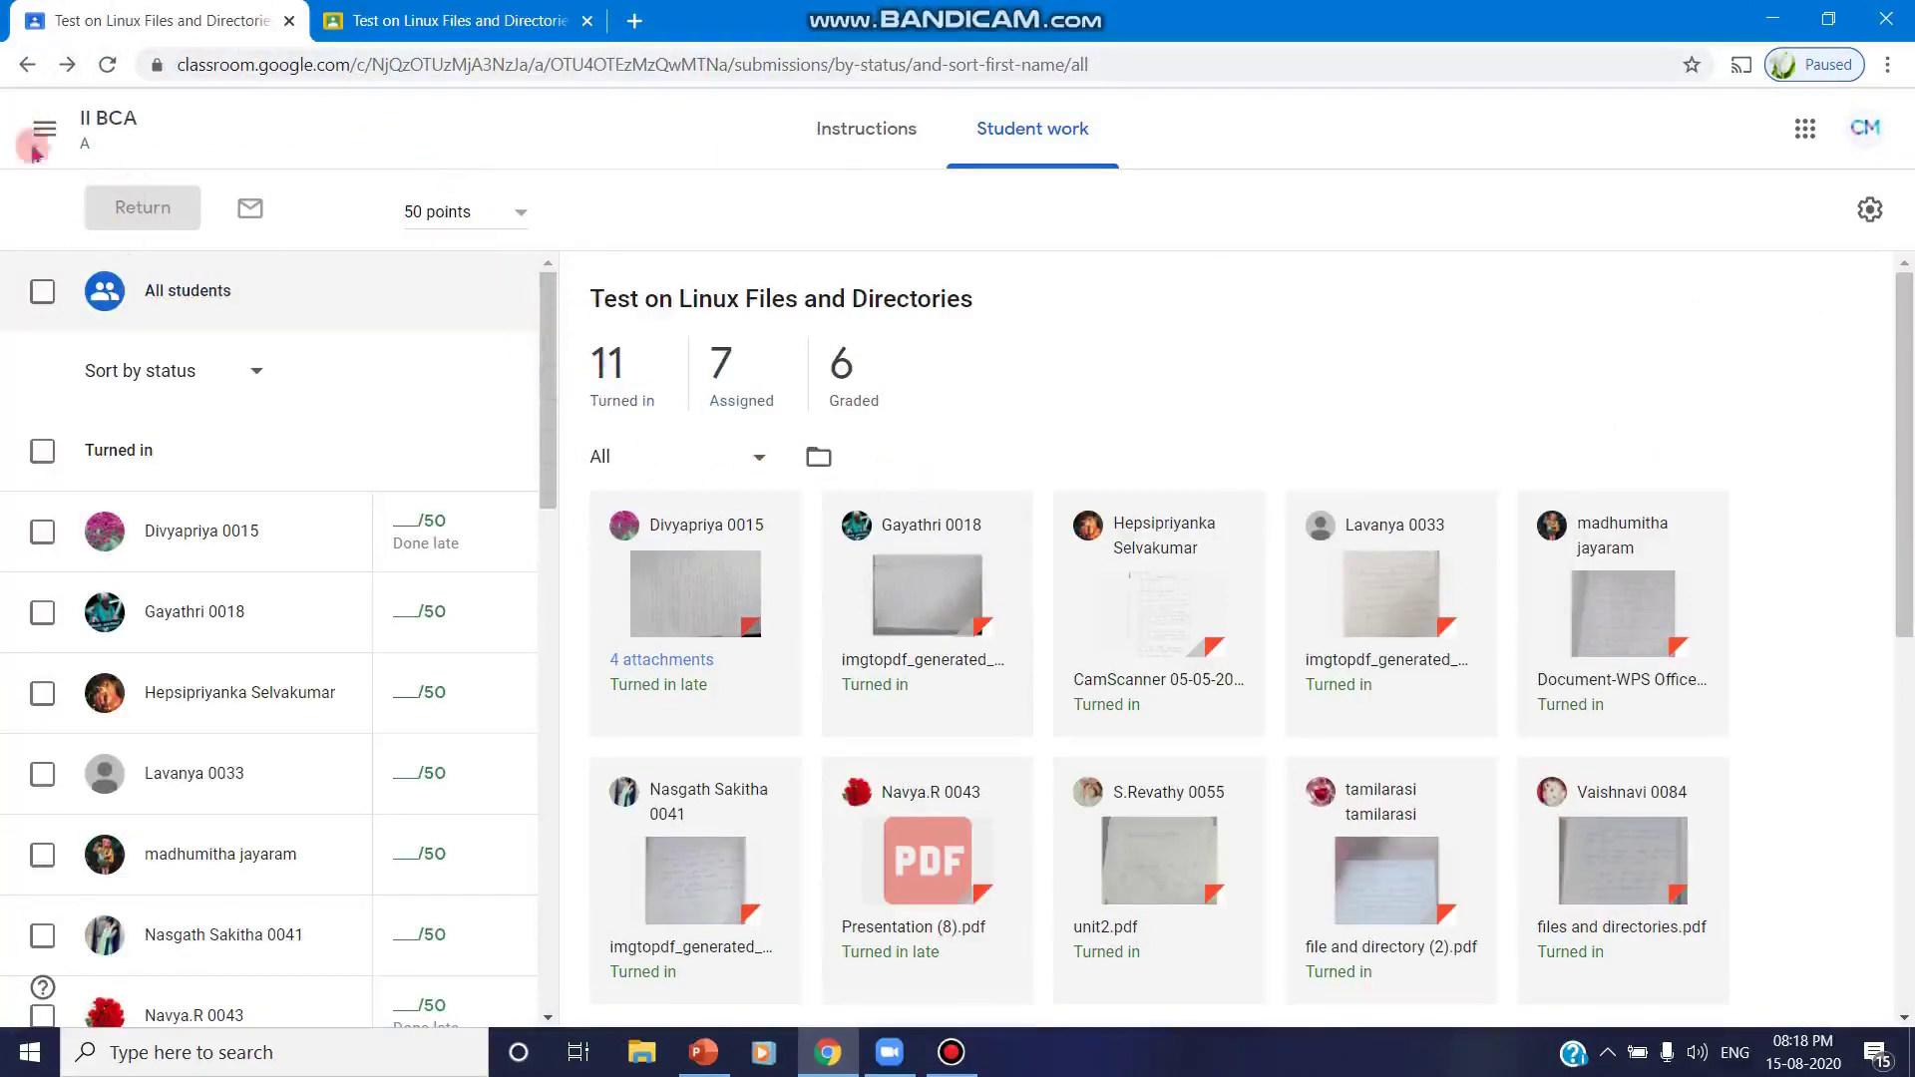
Reopen the To review page and reload it to show 10 turned in, 7 graded.
left_click(105, 132)
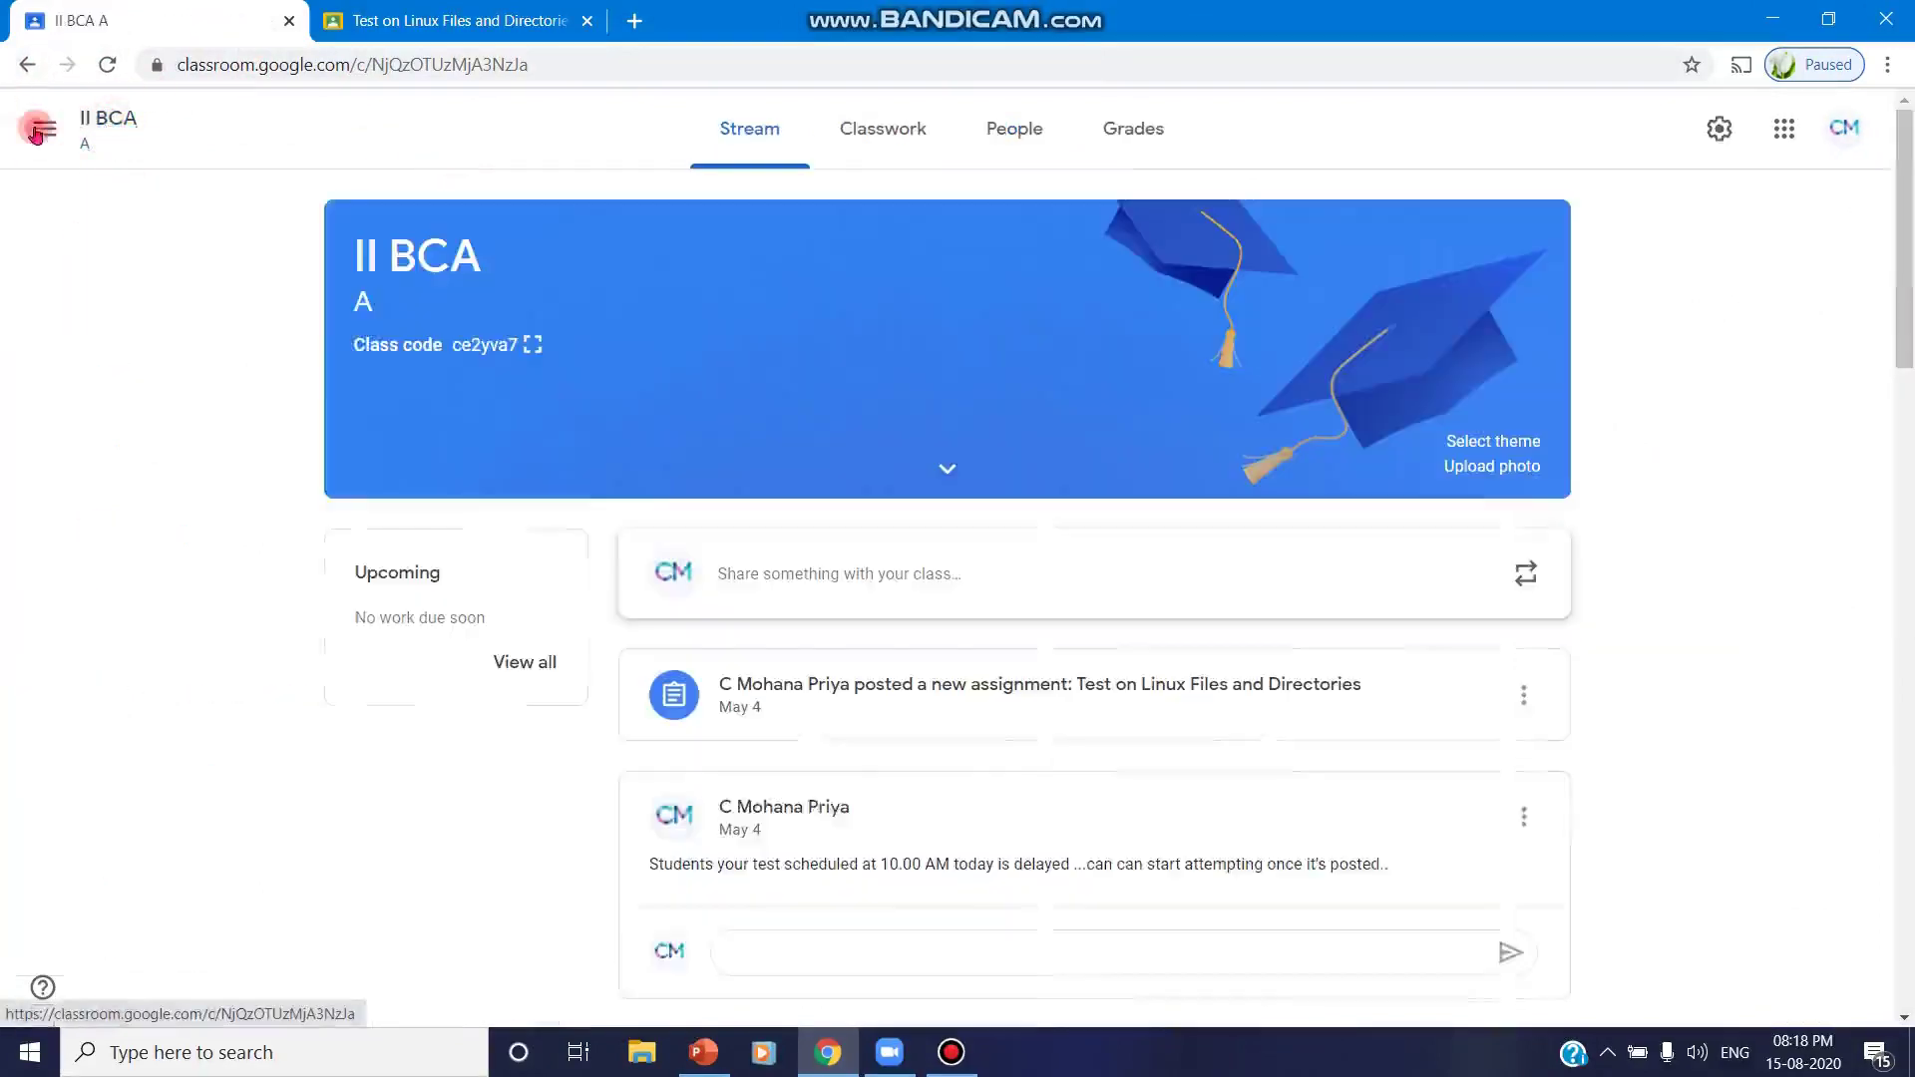
left_click(40, 128)
left_click(160, 344)
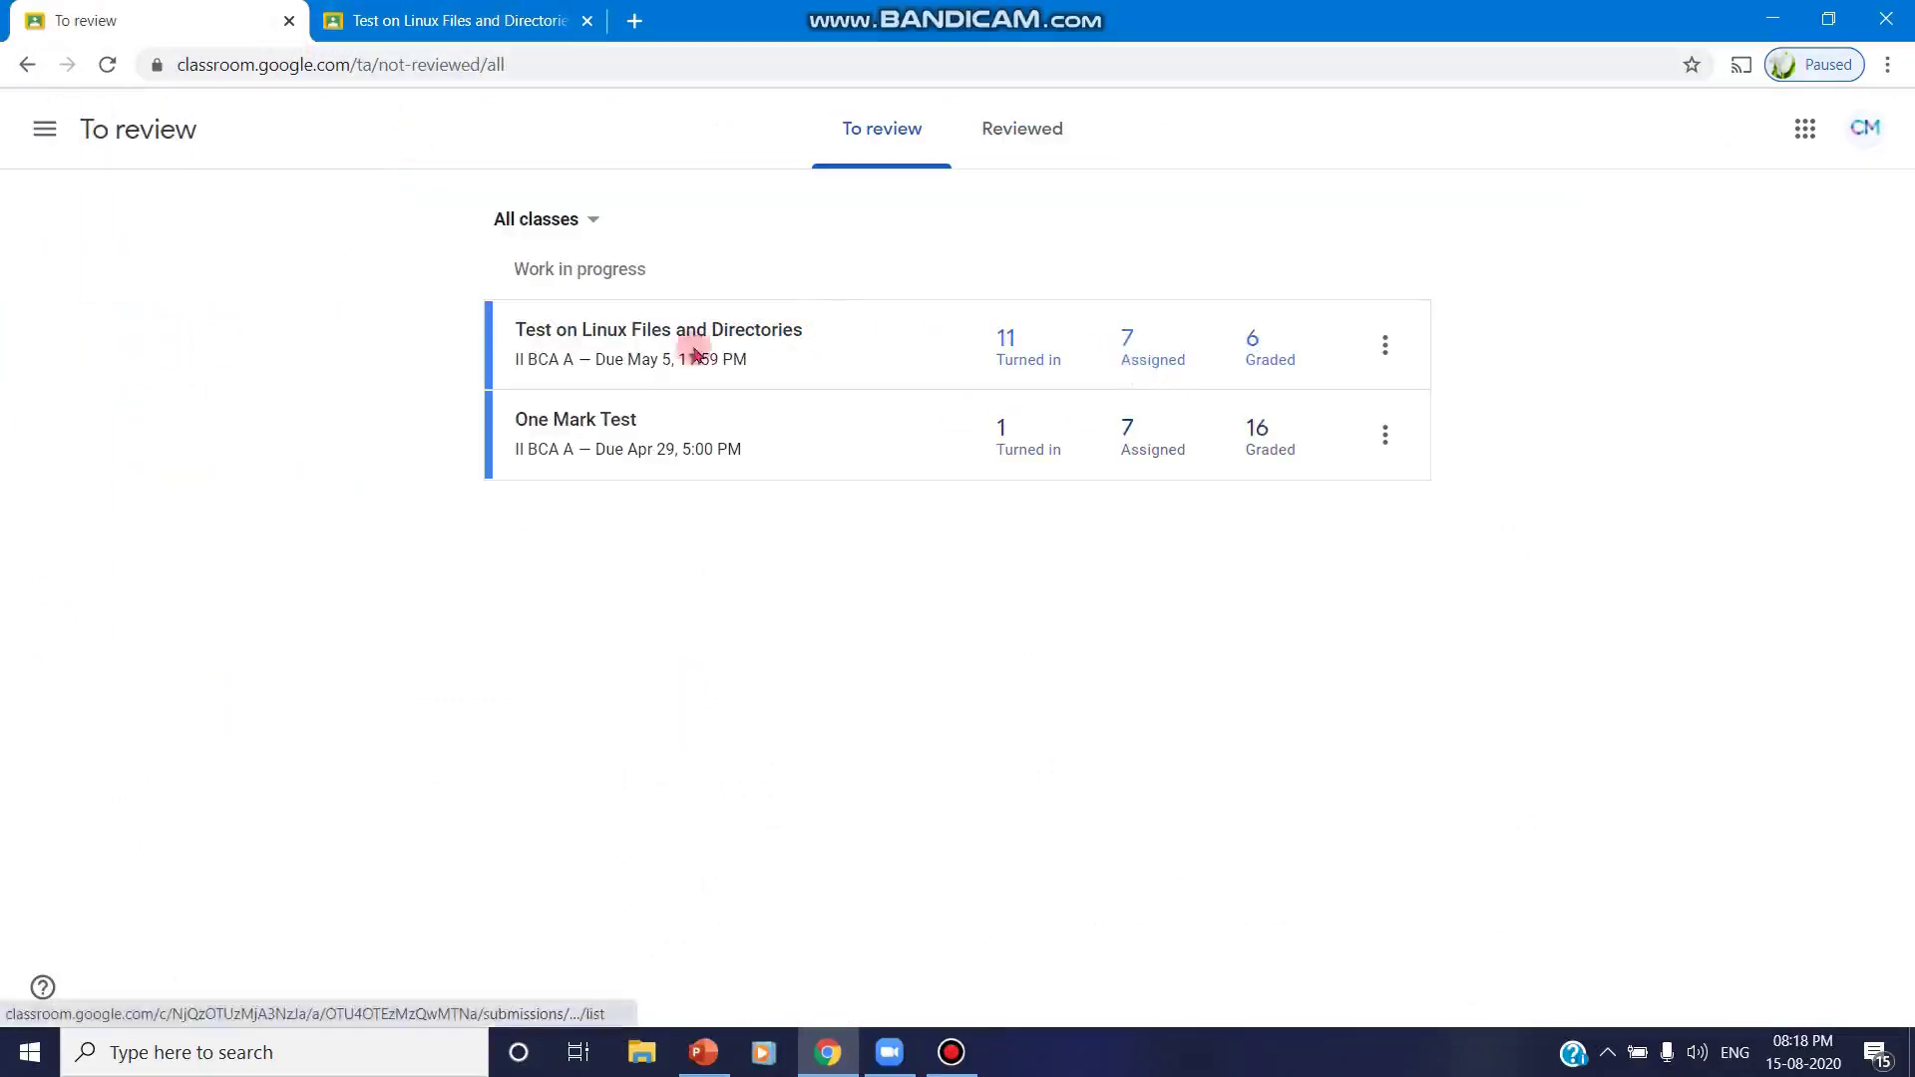
left_click(535, 65)
key("Return")
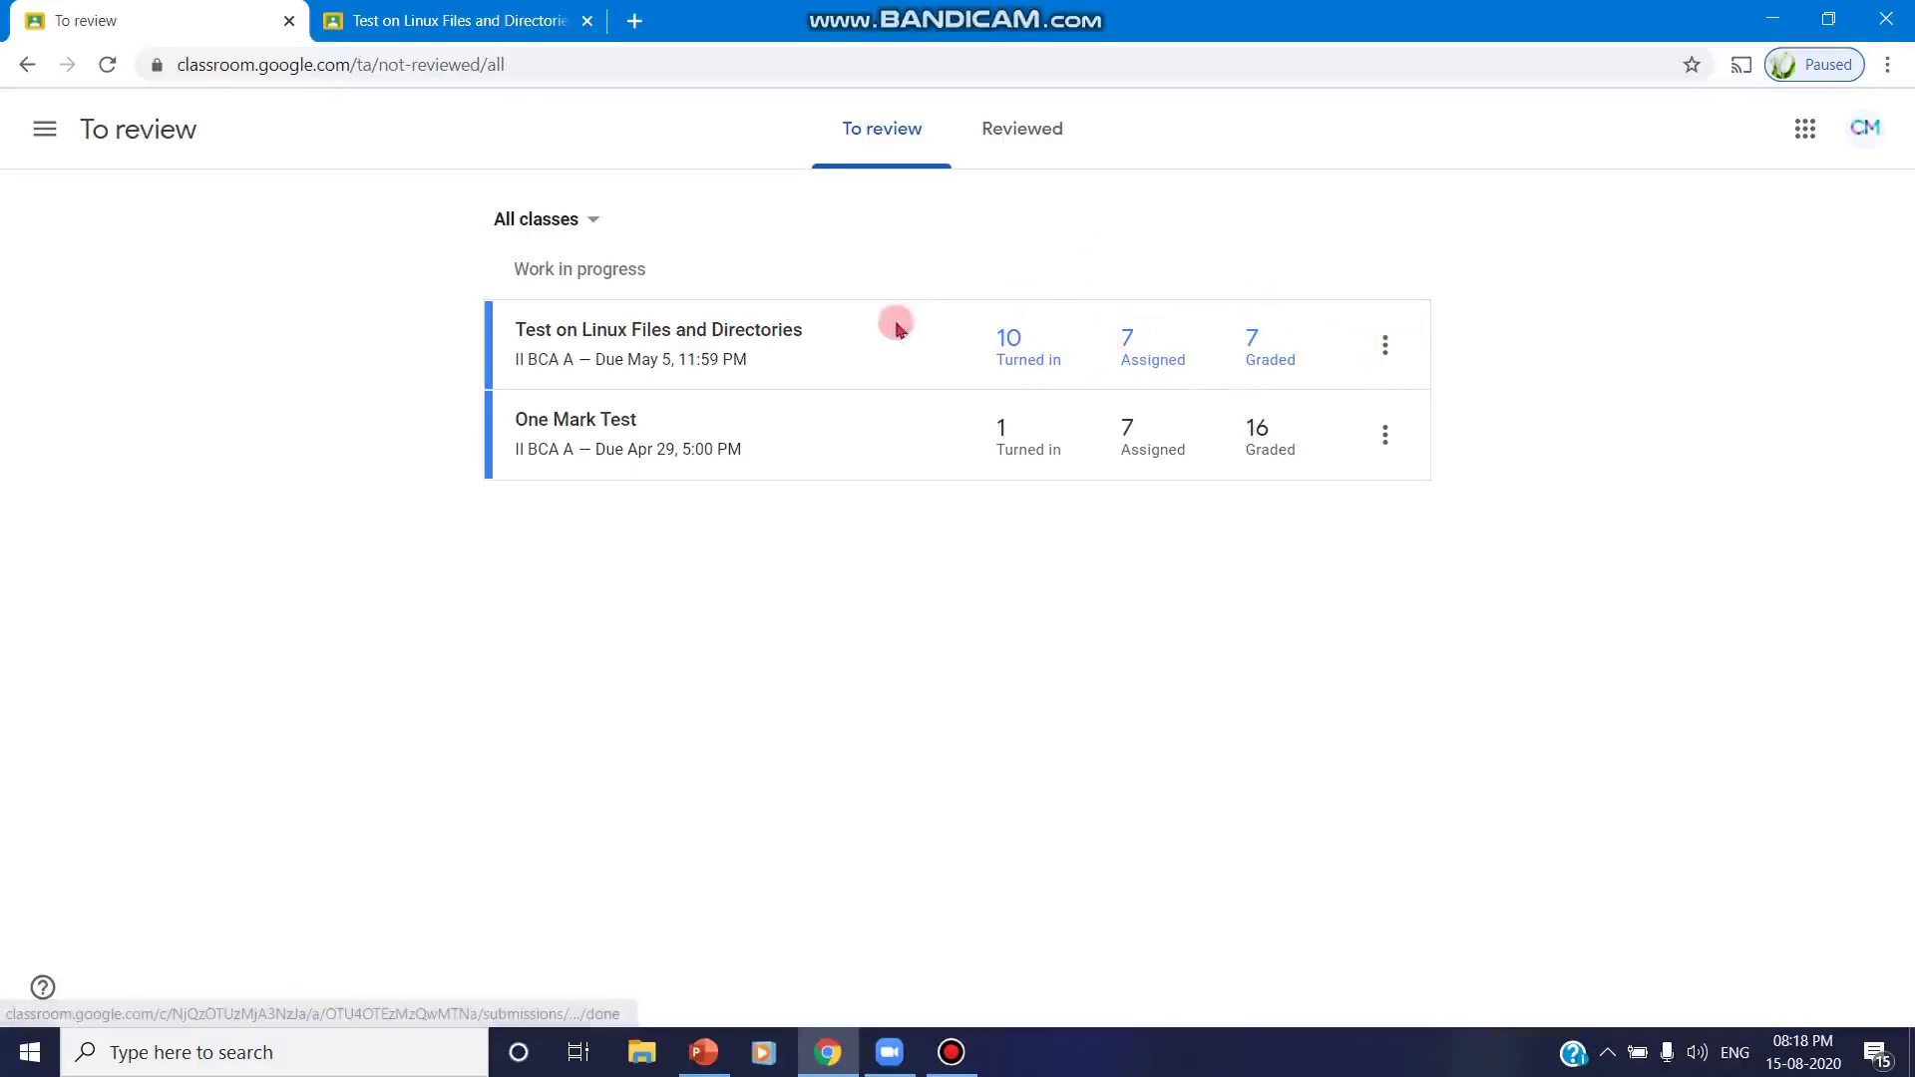
left_click(1385, 346)
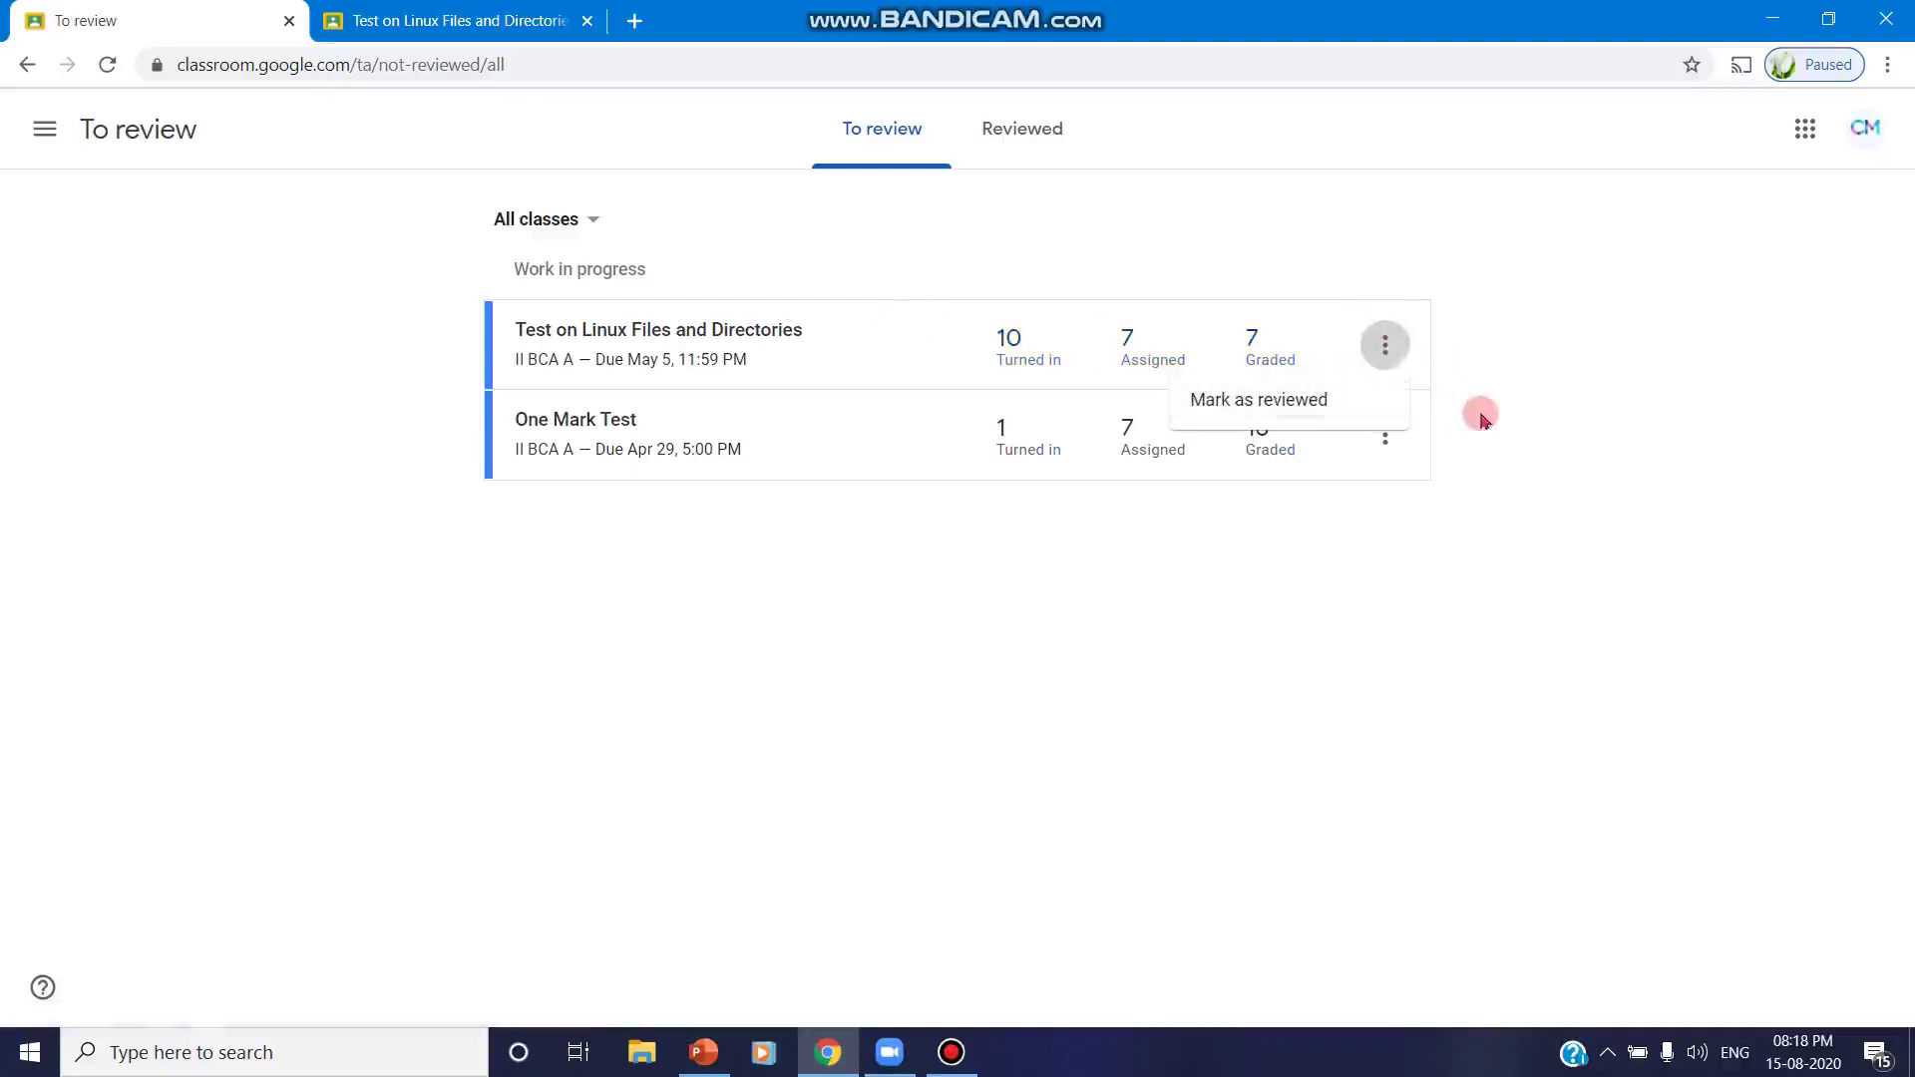
left_click(1664, 441)
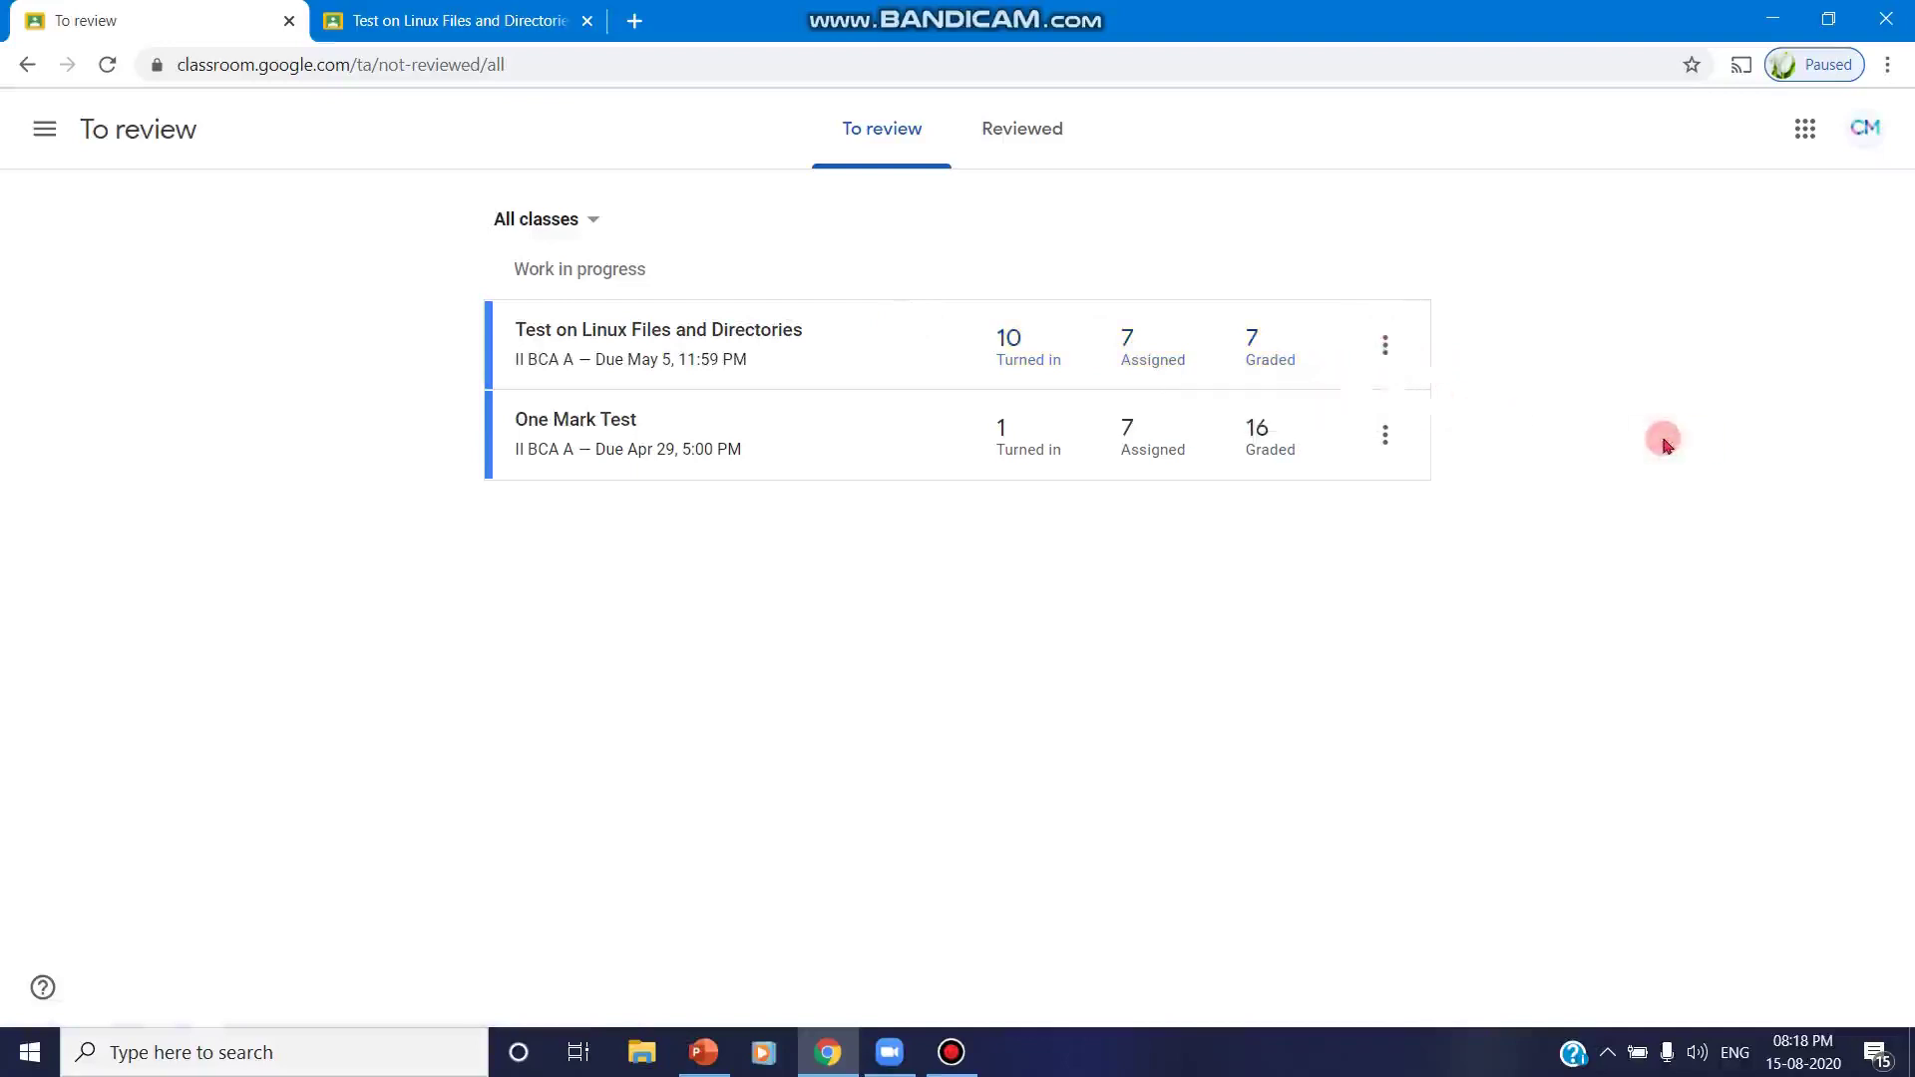